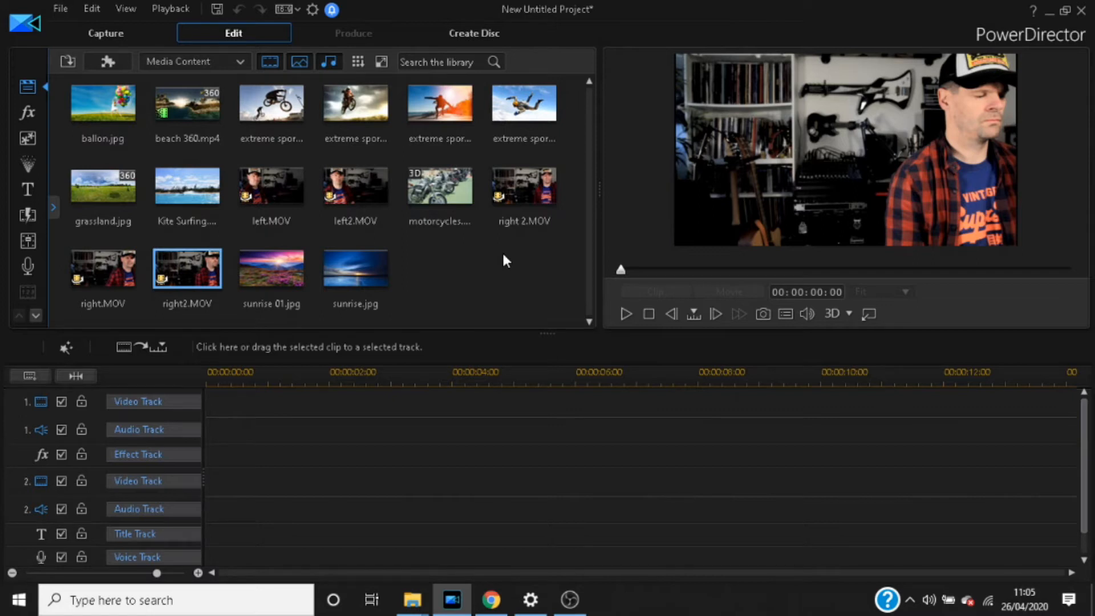
pyautogui.click(69, 60)
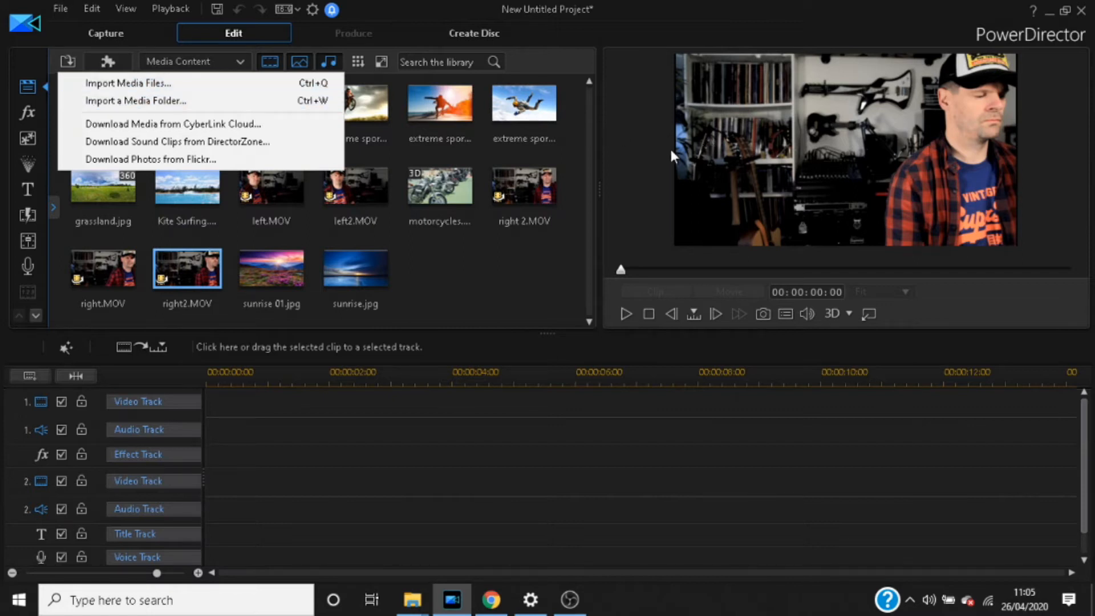
pyautogui.click(837, 152)
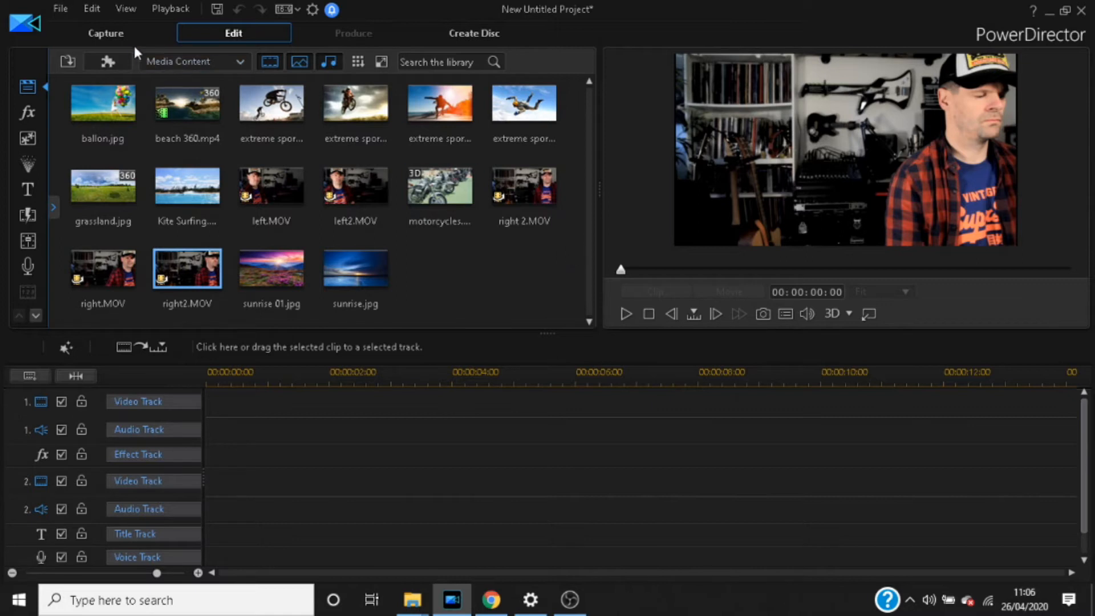
pyautogui.click(68, 61)
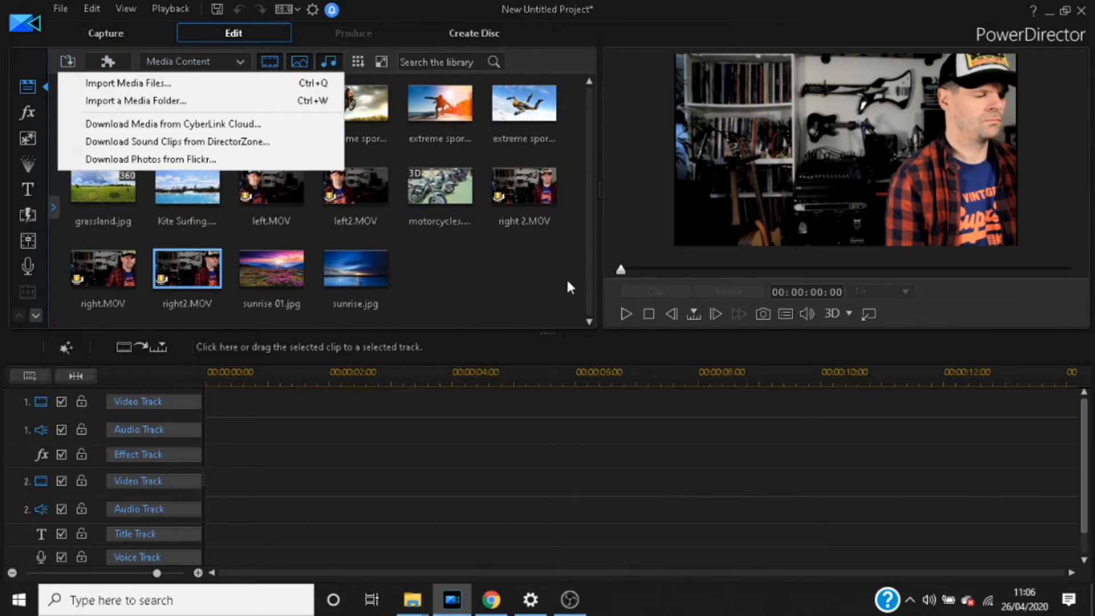
pyautogui.click(552, 281)
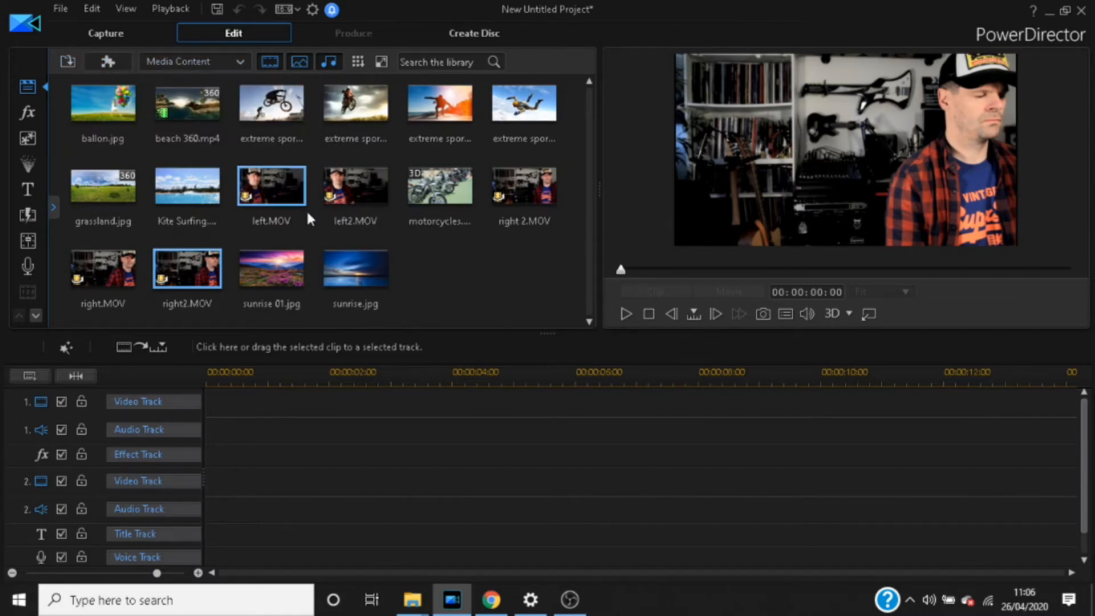
# Preview the library clips left.MOV and right.MOV, and view the opening frame of right2.MOV.
pyautogui.click(275, 201)
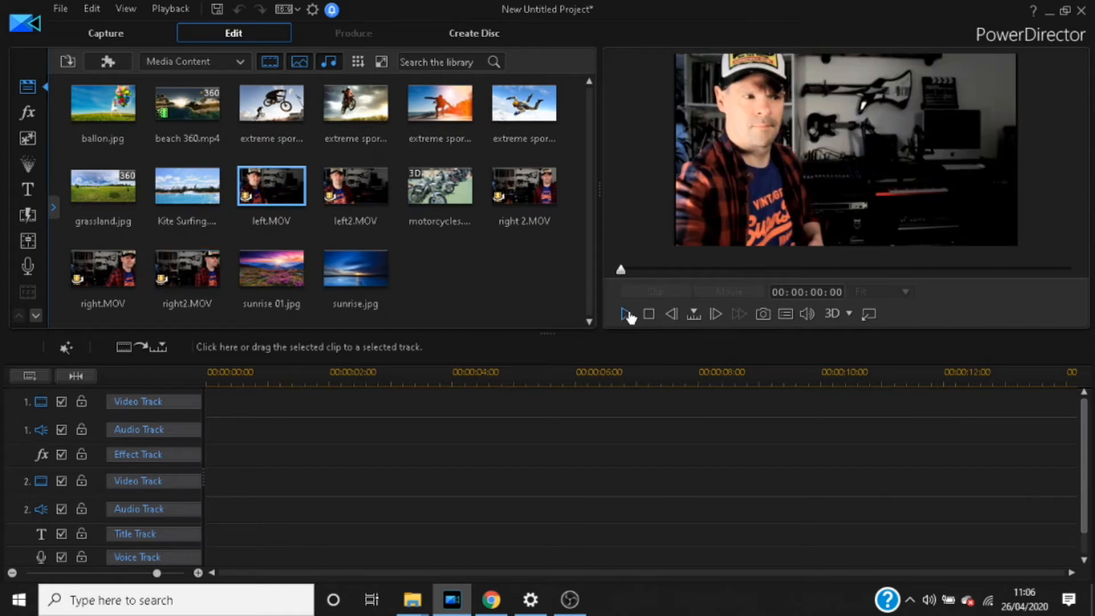
pyautogui.click(626, 314)
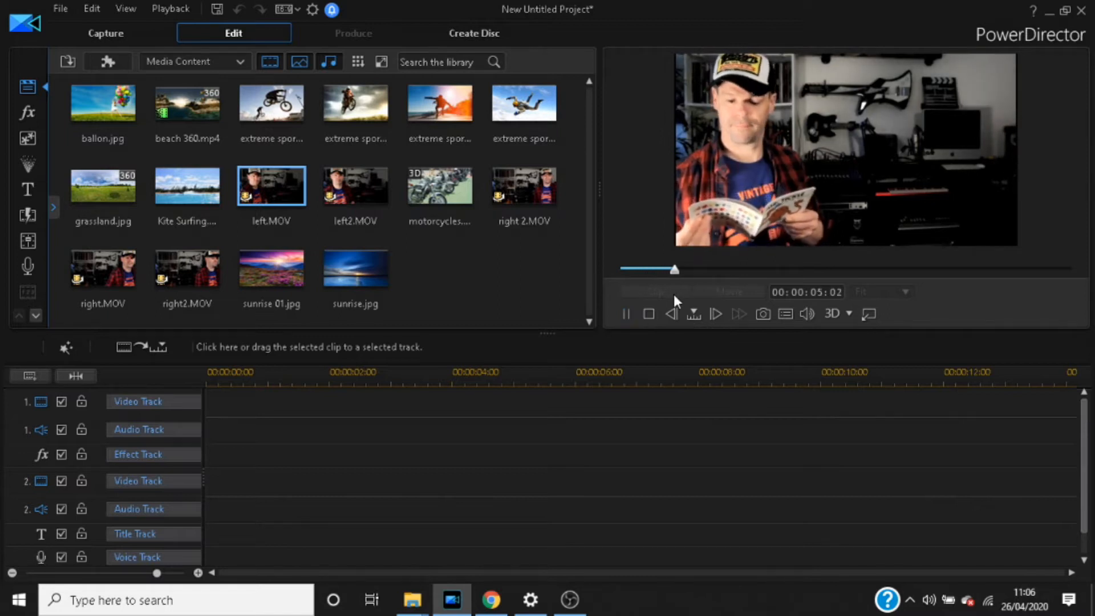
pyautogui.click(117, 285)
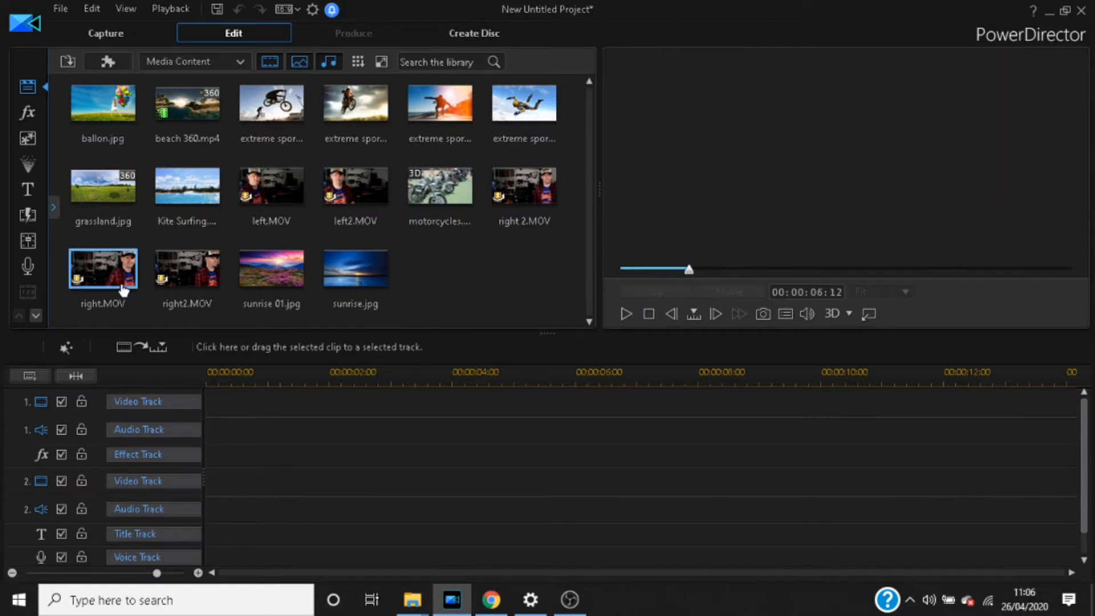
pyautogui.click(625, 314)
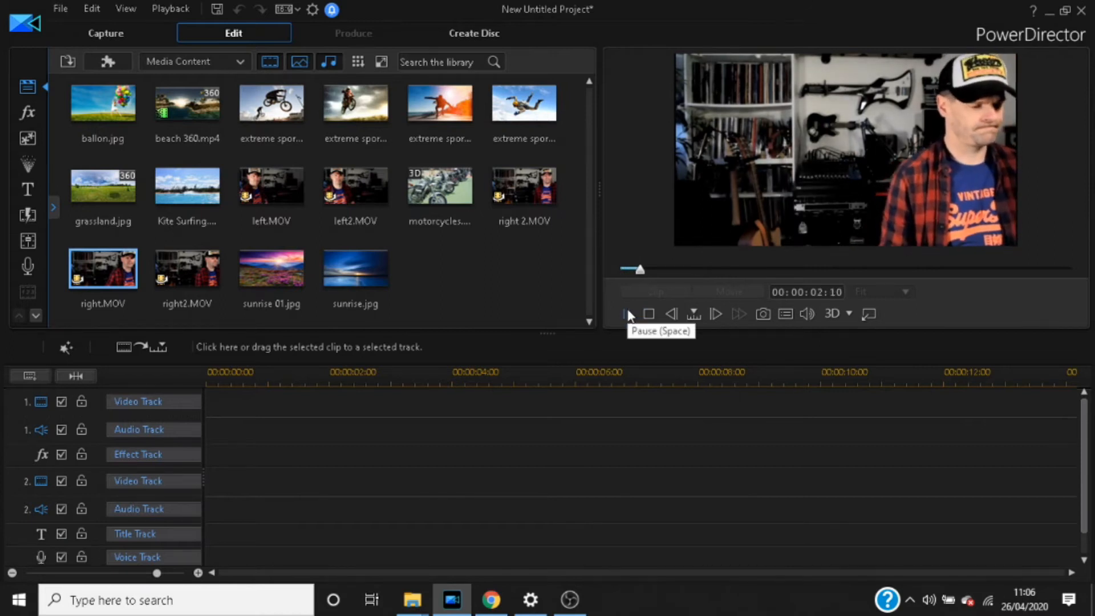
pyautogui.click(195, 279)
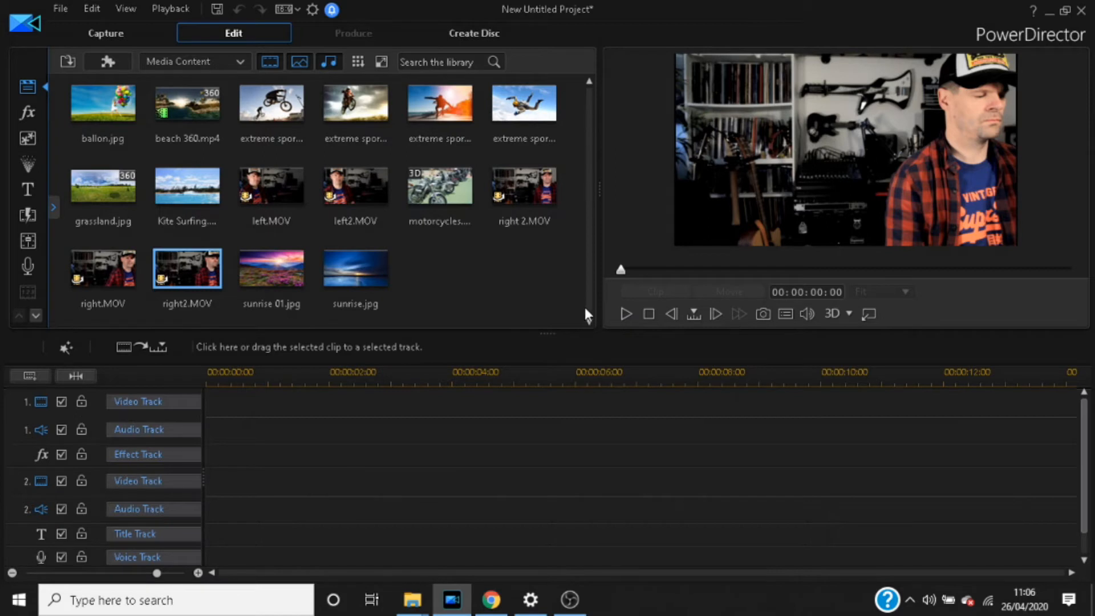
pyautogui.click(498, 261)
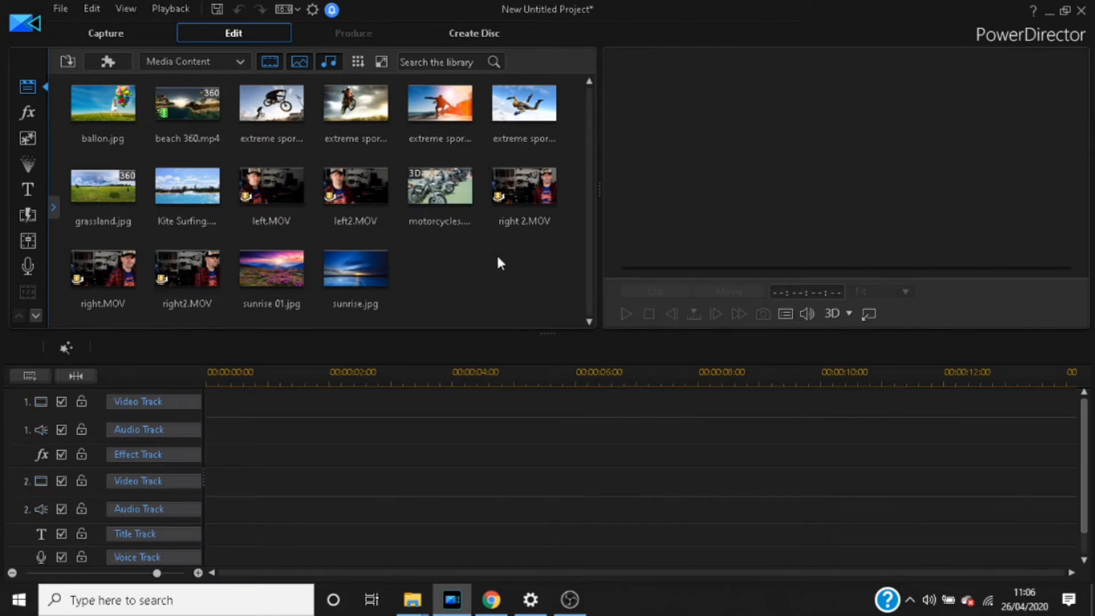
# Place left.MOV at the start of video track 1 and right.MOV at the start of video track 2.
pyautogui.click(266, 194)
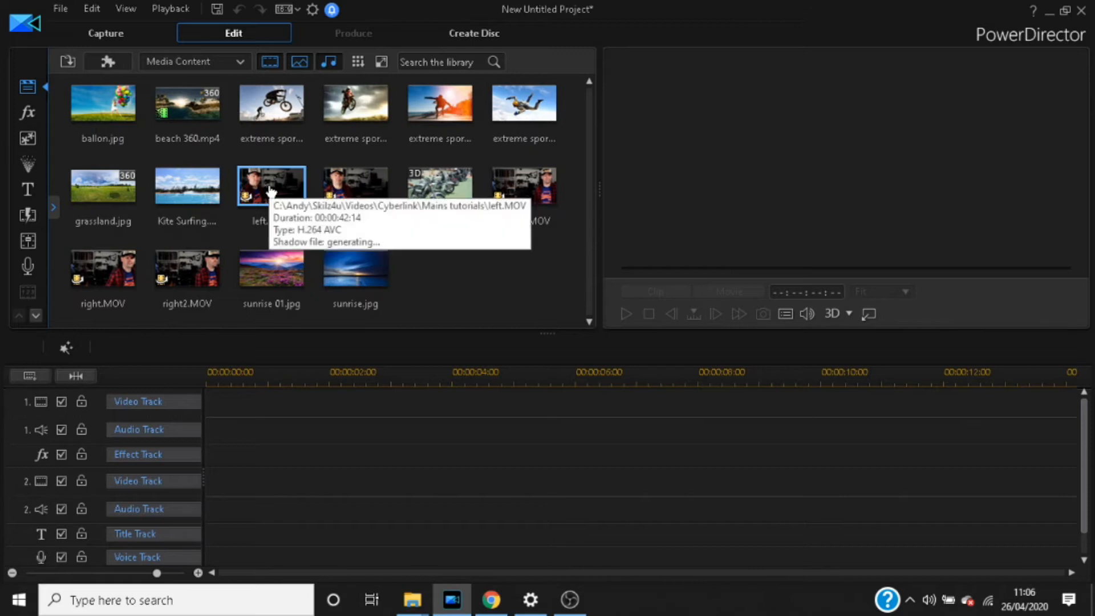
pyautogui.moveTo(271, 192); pyautogui.dragTo(208, 421)
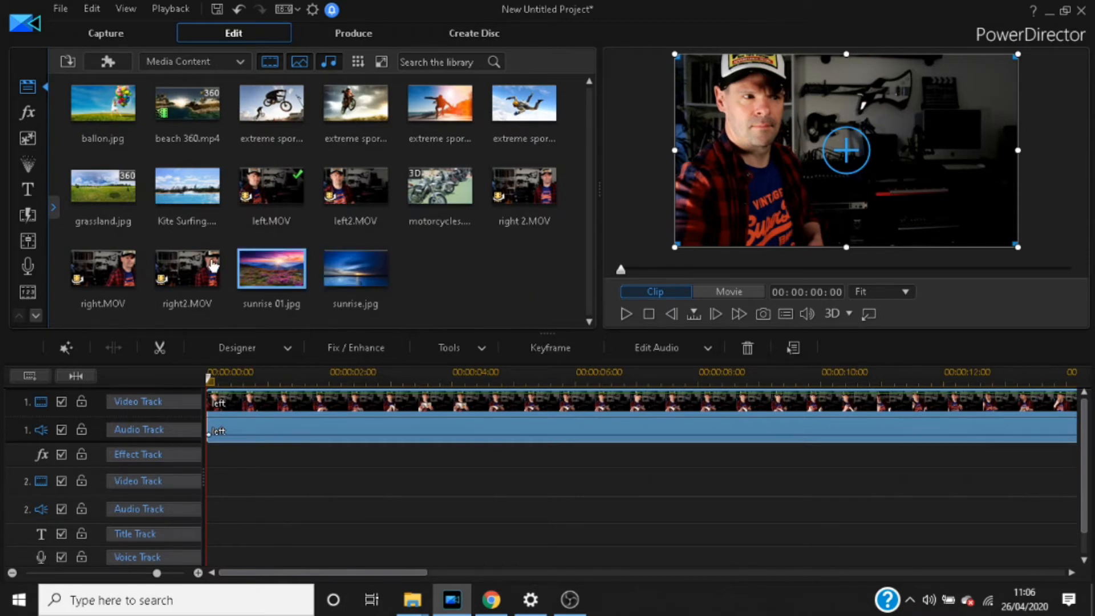
pyautogui.moveTo(114, 283); pyautogui.dragTo(209, 490)
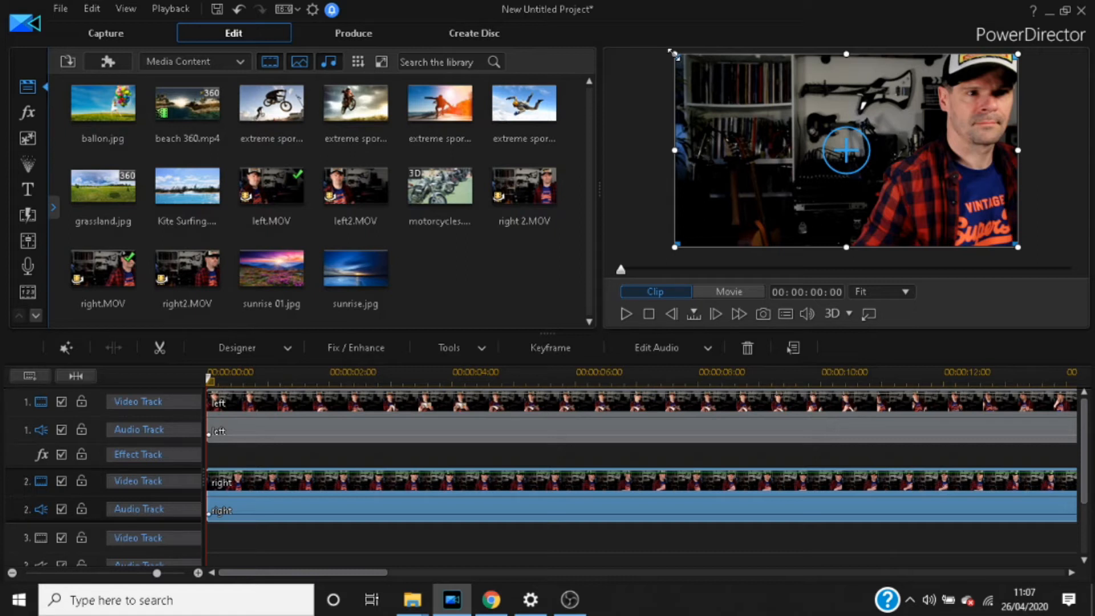
# Shrink the right clip's picture into the lower-right corner of the frame and play the result briefly.
pyautogui.moveTo(672, 52); pyautogui.dragTo(823, 155)
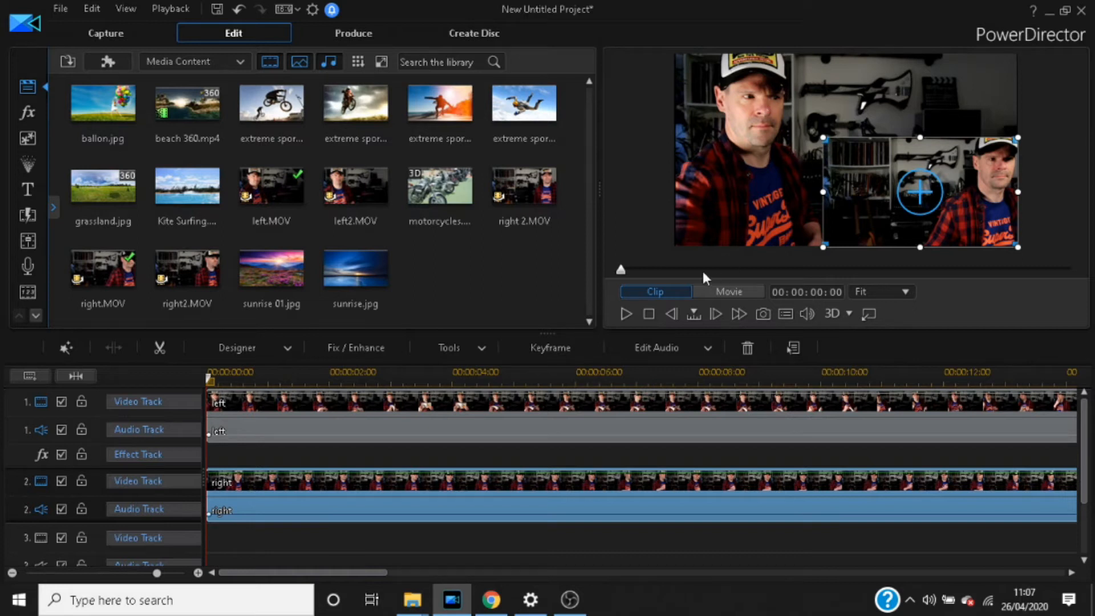
pyautogui.click(625, 316)
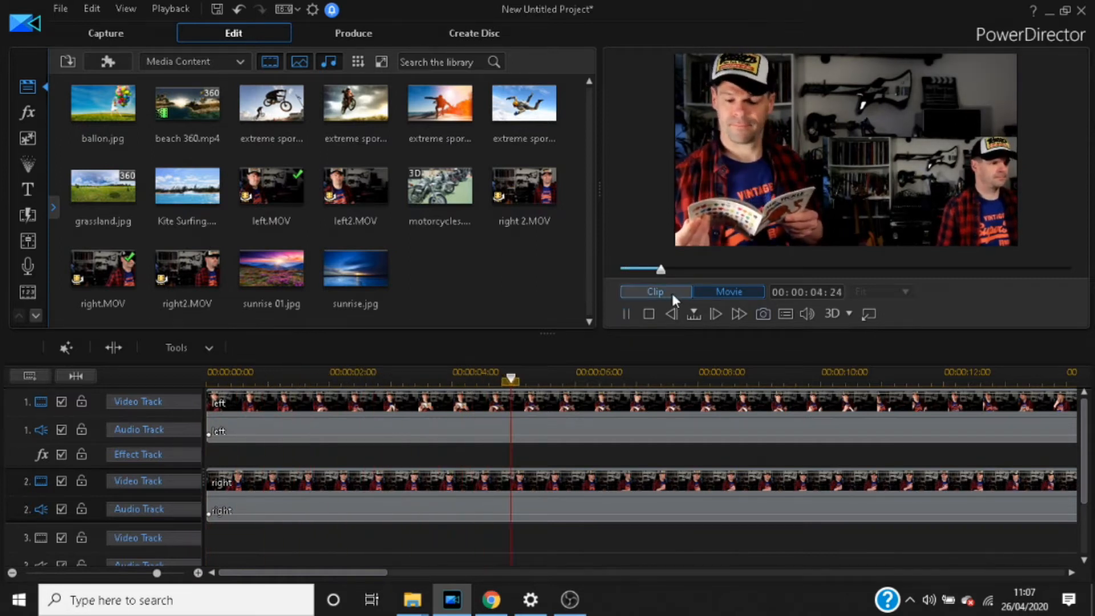
pyautogui.click(649, 314)
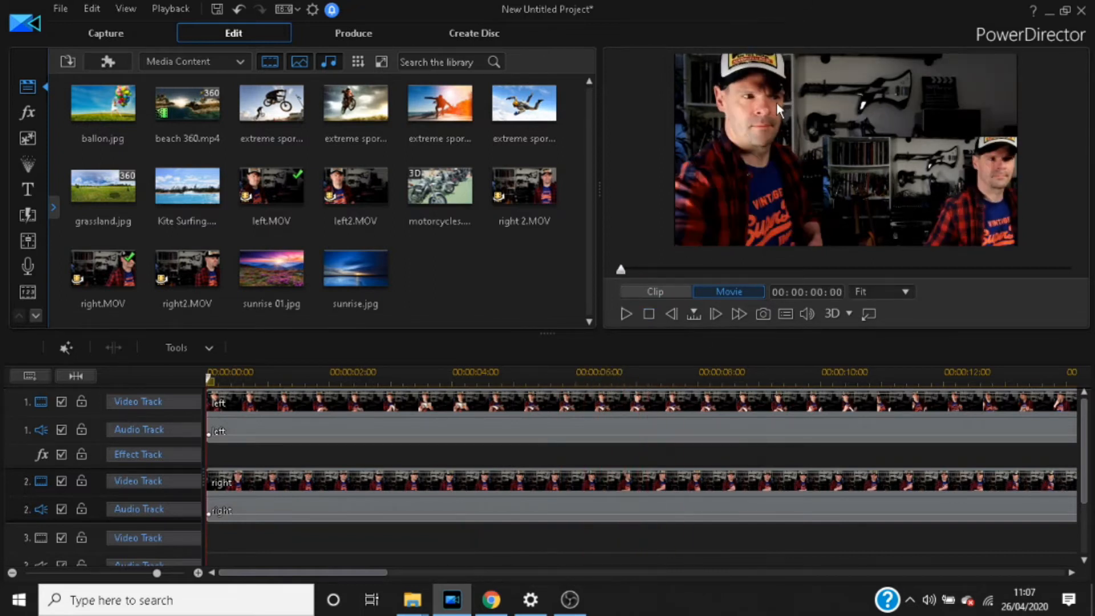
# Shrink the left clip's picture into the upper-left corner of the frame and play both clips together.
pyautogui.click(260, 408)
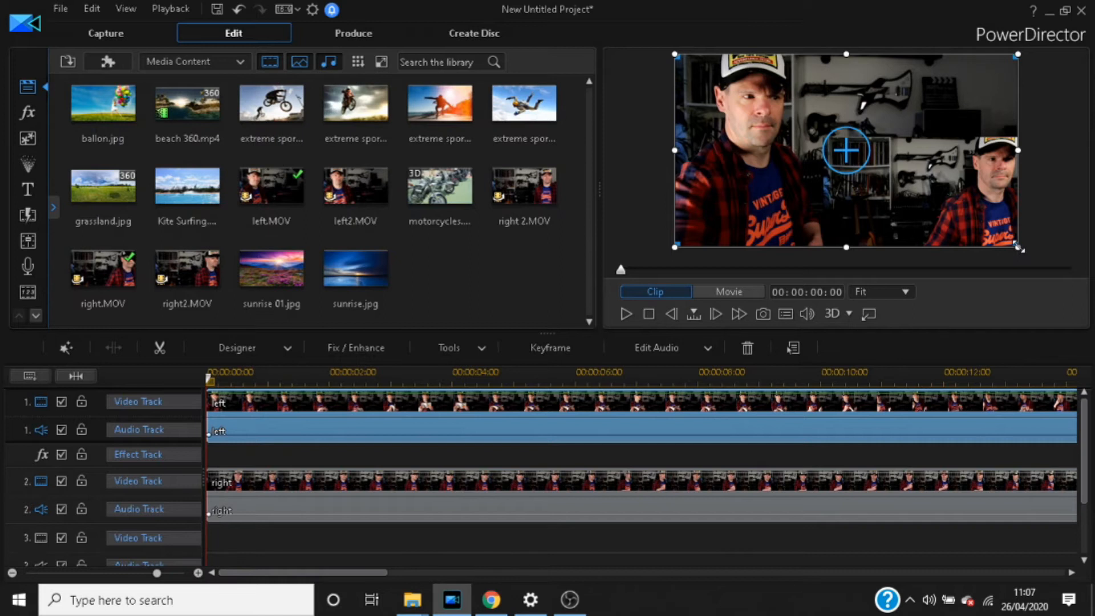
pyautogui.moveTo(1019, 249); pyautogui.dragTo(881, 151)
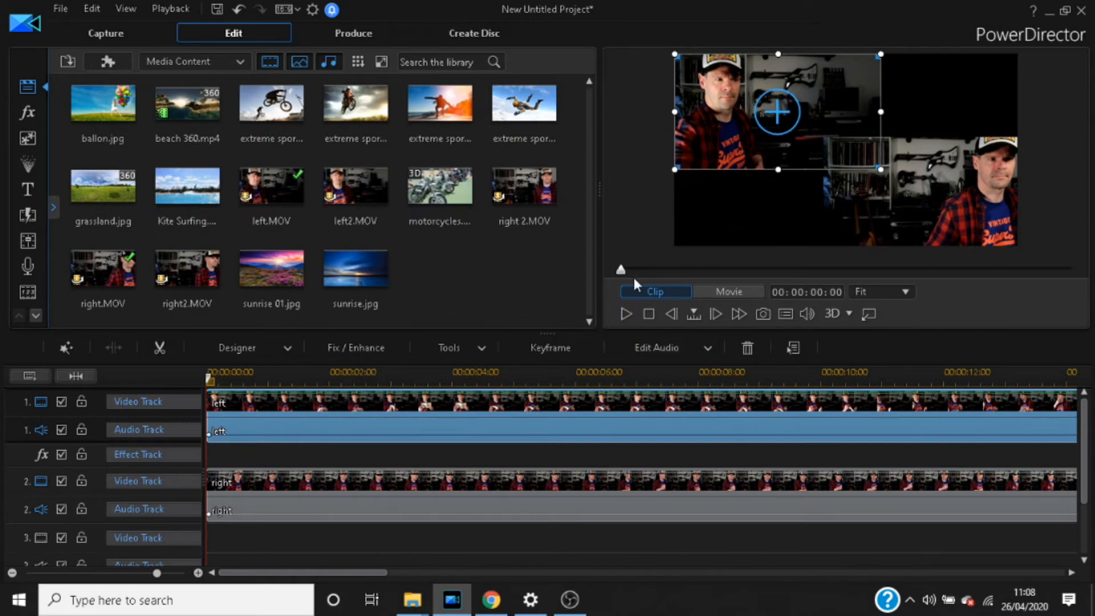
pyautogui.click(624, 315)
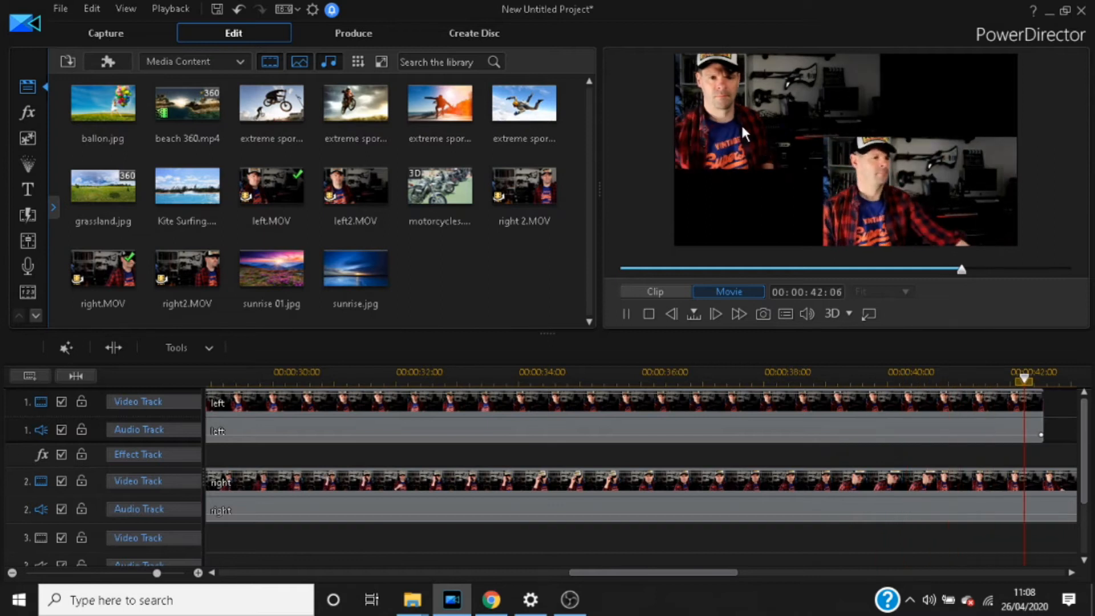
pyautogui.click(648, 313)
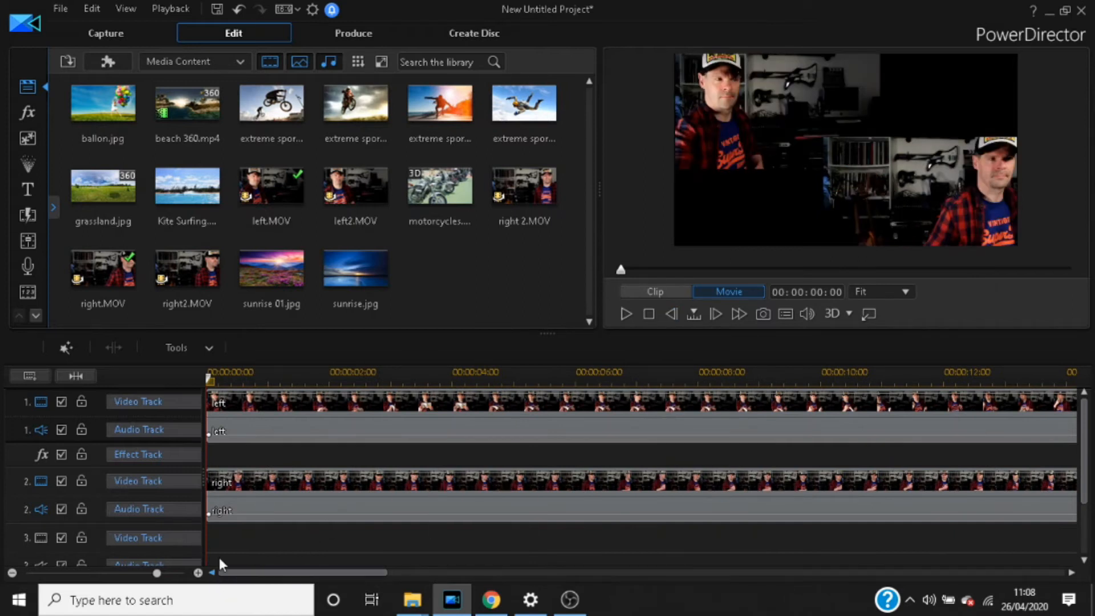
# Move the playhead to 00:00:00:24 and try to add a timeline marker there.
pyautogui.moveTo(209, 378); pyautogui.dragTo(268, 388)
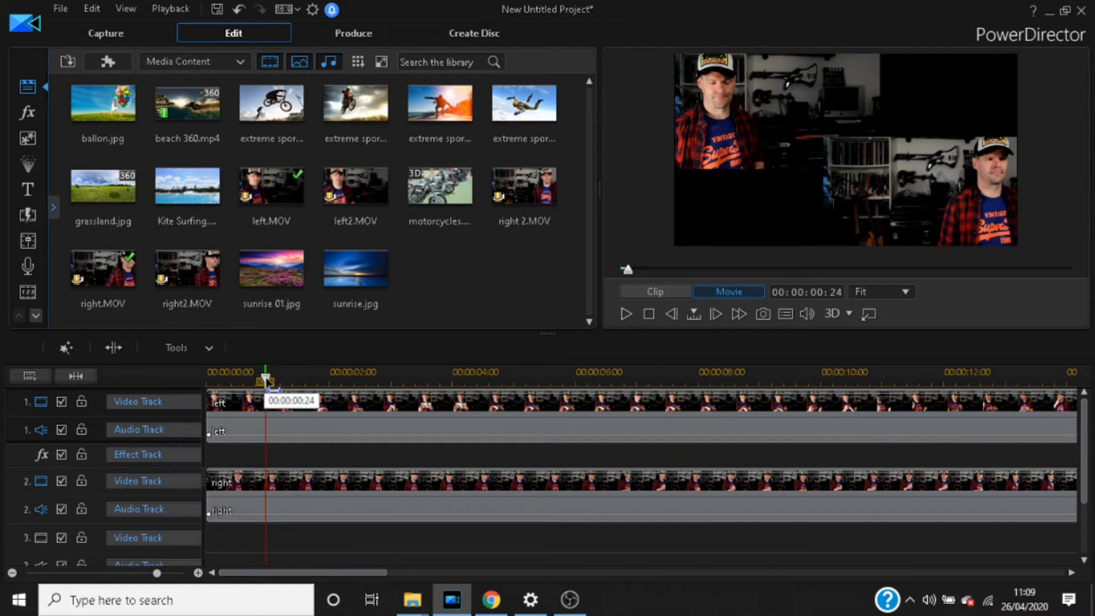
pyautogui.rightClick(265, 381)
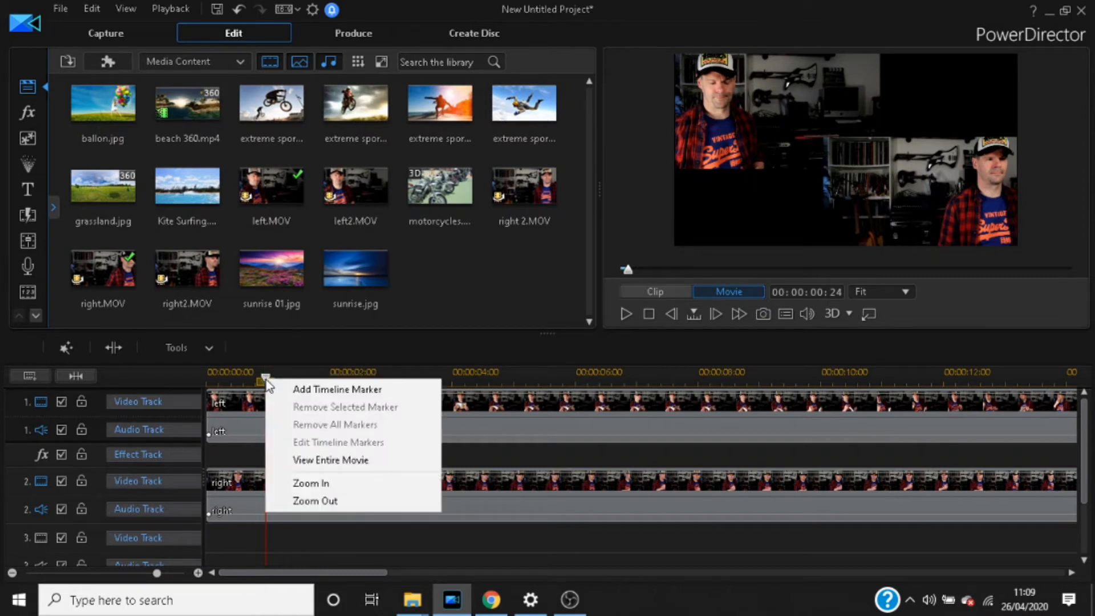
pyautogui.click(310, 389)
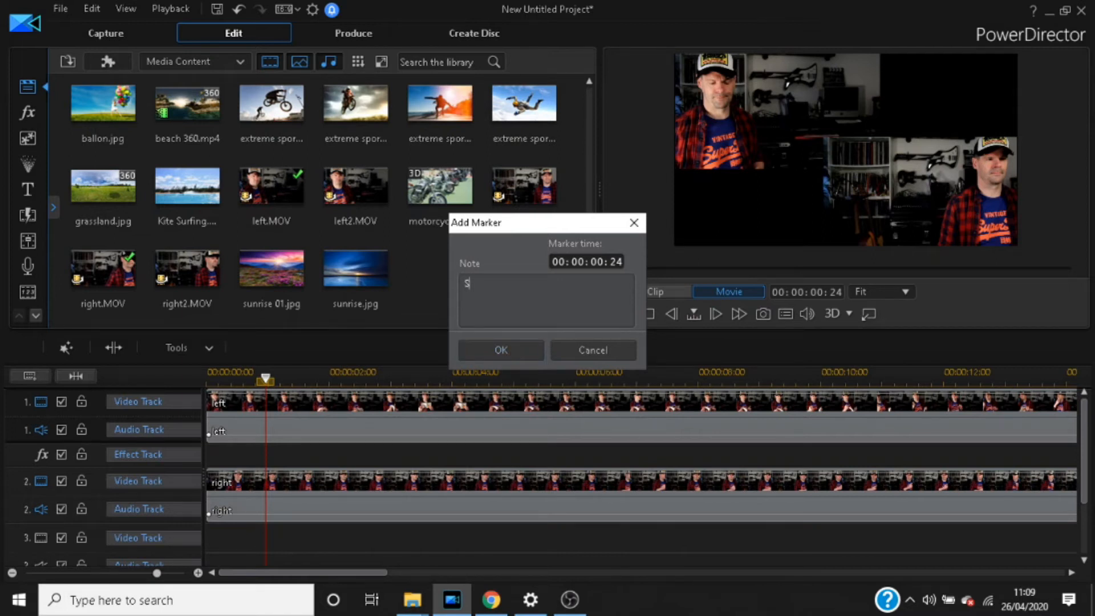
pyautogui.click(499, 351)
# Try to trim the start of the left clip to the playhead at 00:00:00:24.
pyautogui.click(221, 407)
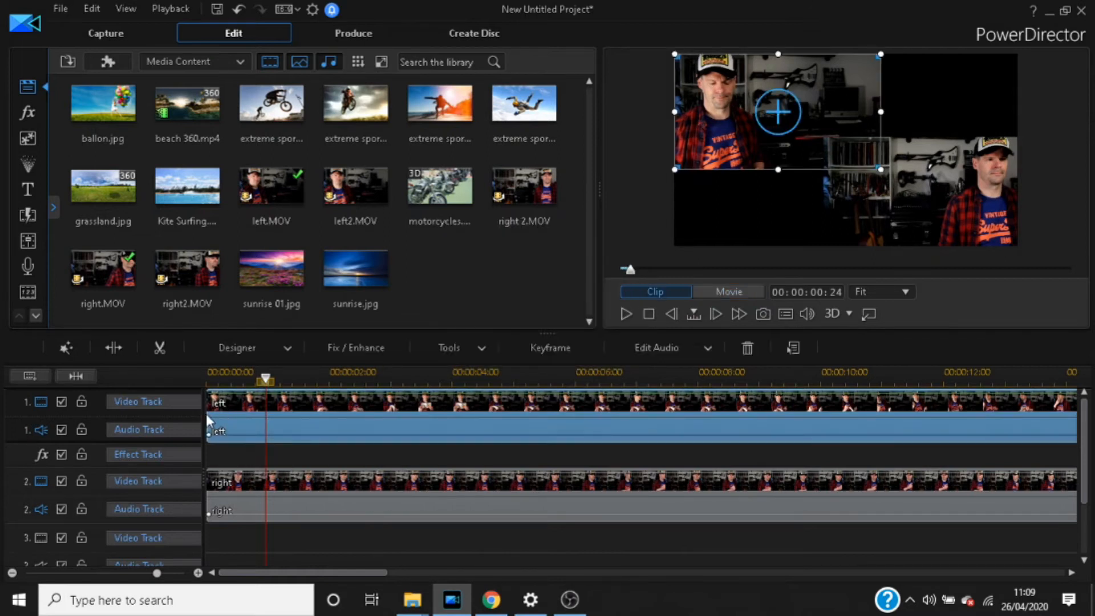
pyautogui.moveTo(202, 413); pyautogui.dragTo(264, 417)
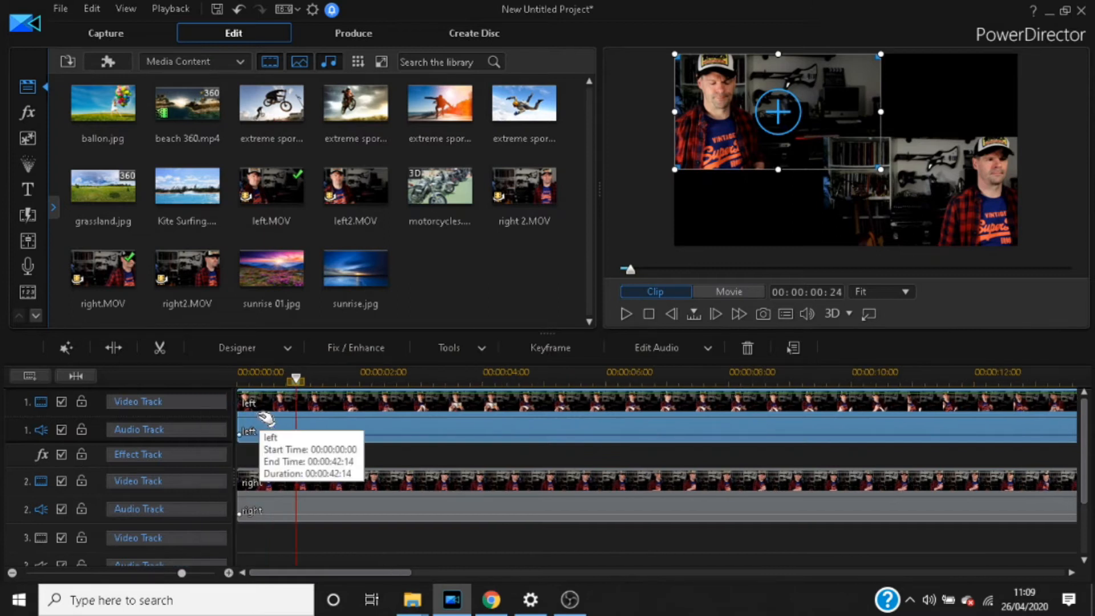
pyautogui.hotkey('ctrl', 'z')
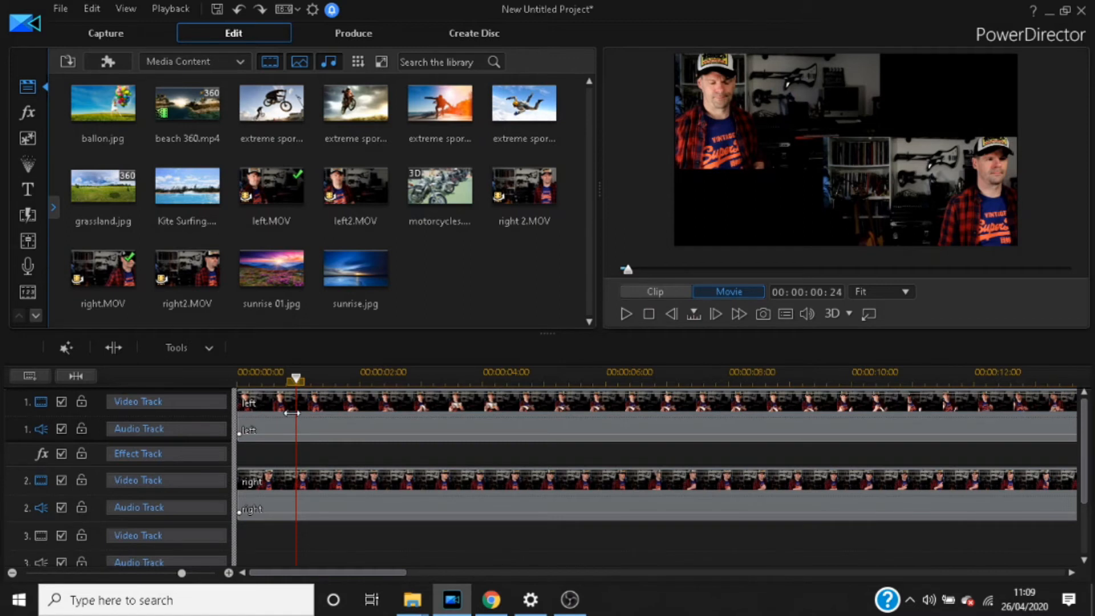
pyautogui.click(252, 416)
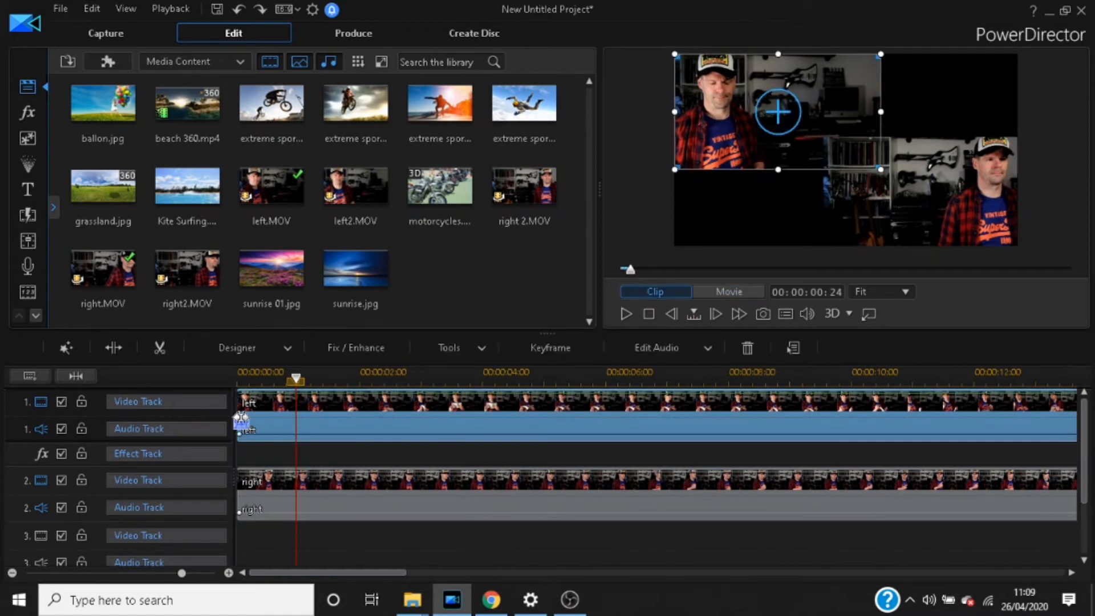
pyautogui.moveTo(238, 420); pyautogui.dragTo(224, 447)
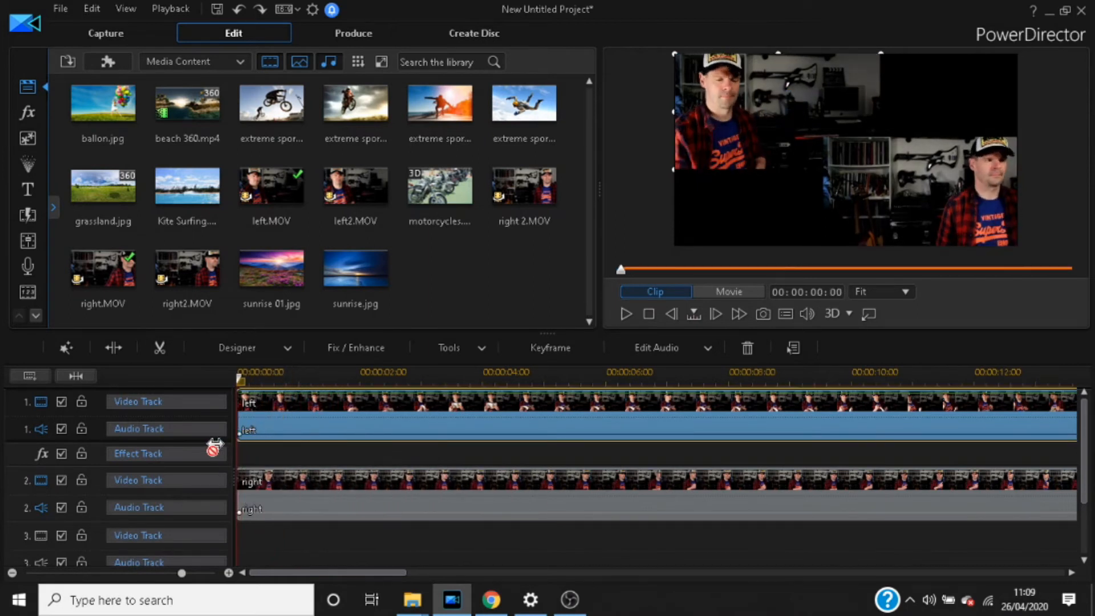
pyautogui.click(296, 381)
pyautogui.rightClick(296, 381)
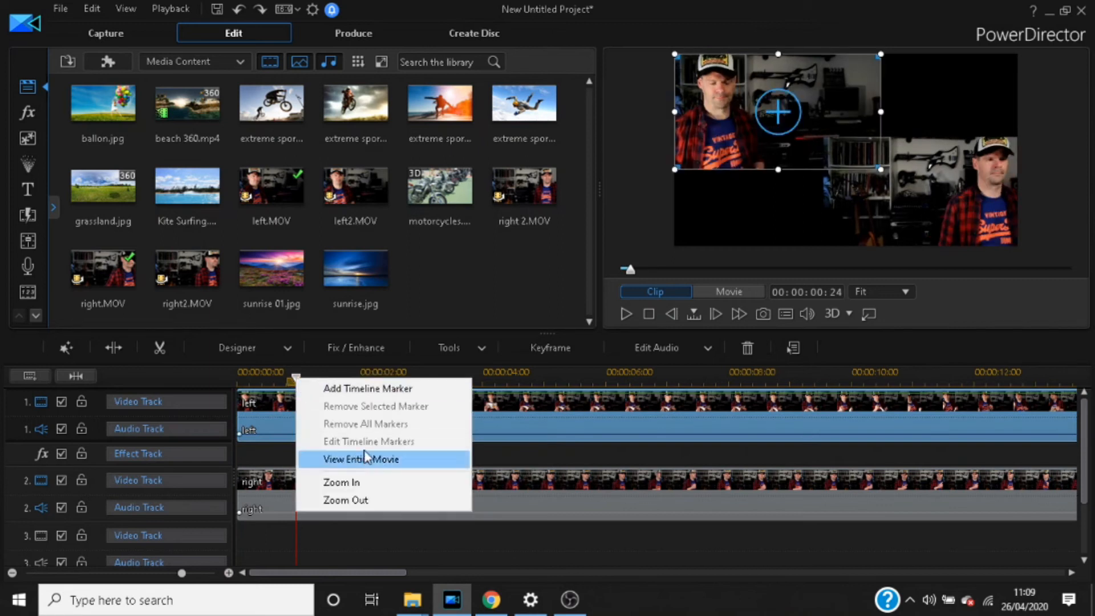
pyautogui.click(374, 391)
pyautogui.click(482, 353)
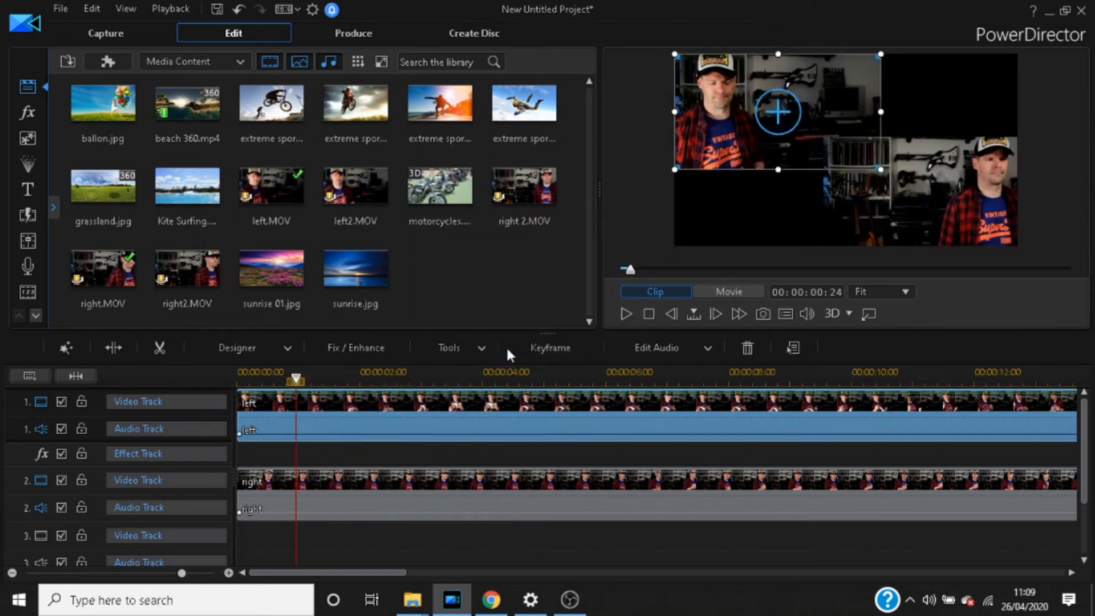
# Trim the starts of both the left and right clips to the playhead at 00:00:00:24.
pyautogui.click(327, 444)
pyautogui.click(303, 428)
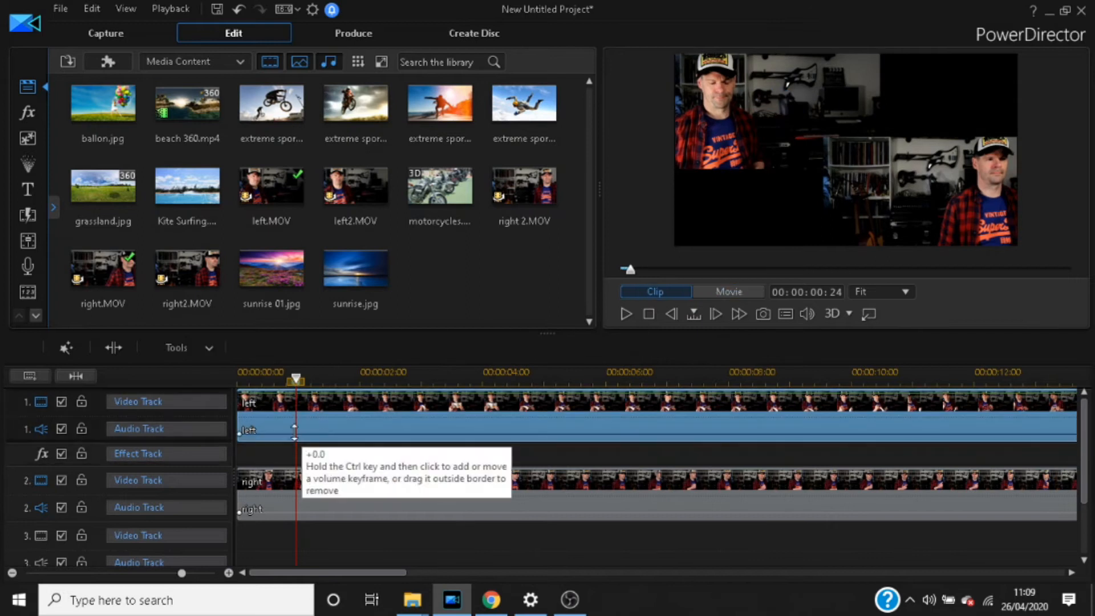
pyautogui.moveTo(237, 423); pyautogui.dragTo(296, 424)
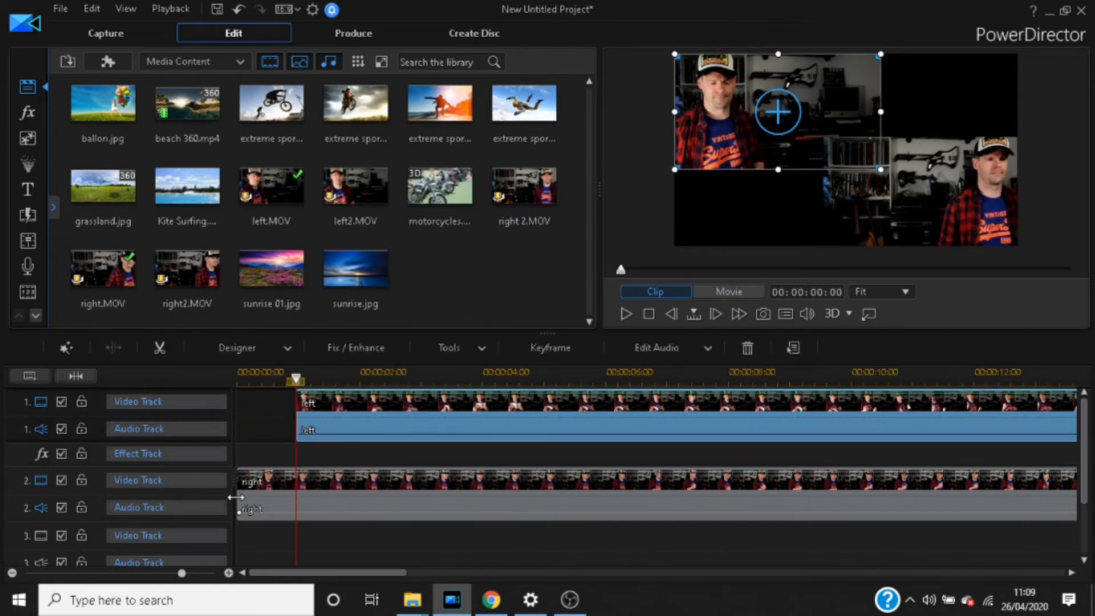
pyautogui.click(239, 501)
pyautogui.moveTo(237, 501); pyautogui.dragTo(297, 496)
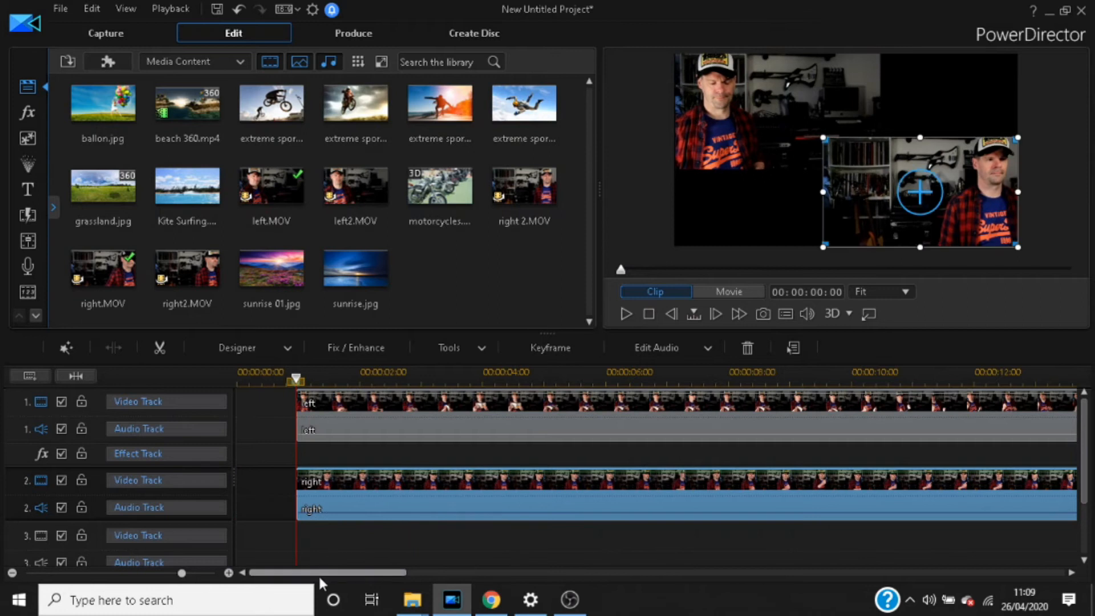
# Play the movie from about 12 seconds in to check both clips together, and pause at 00:00:22:03.
pyautogui.moveTo(338, 569); pyautogui.dragTo(434, 572)
pyautogui.click(469, 379)
pyautogui.click(625, 314)
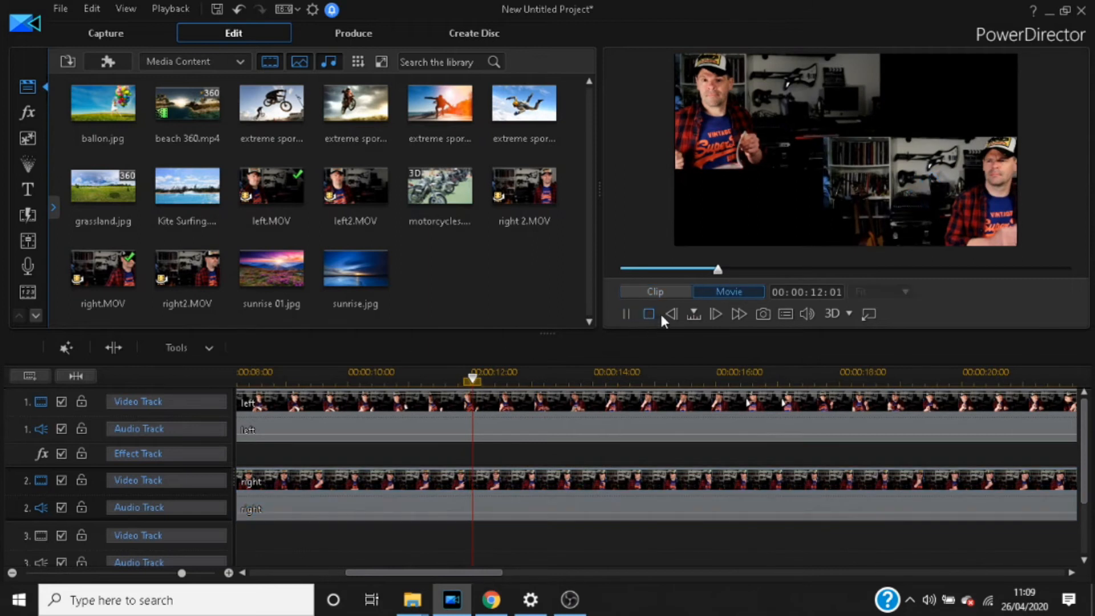
pyautogui.click(625, 314)
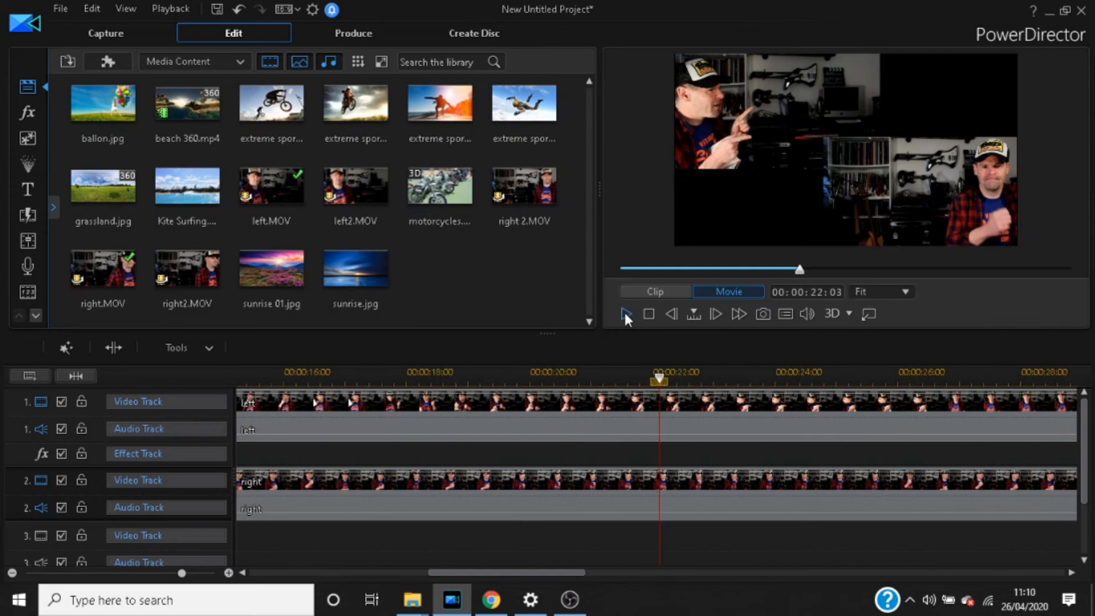
# Add a timeline marker without a note at 00:00:22:03.
pyautogui.rightClick(660, 375)
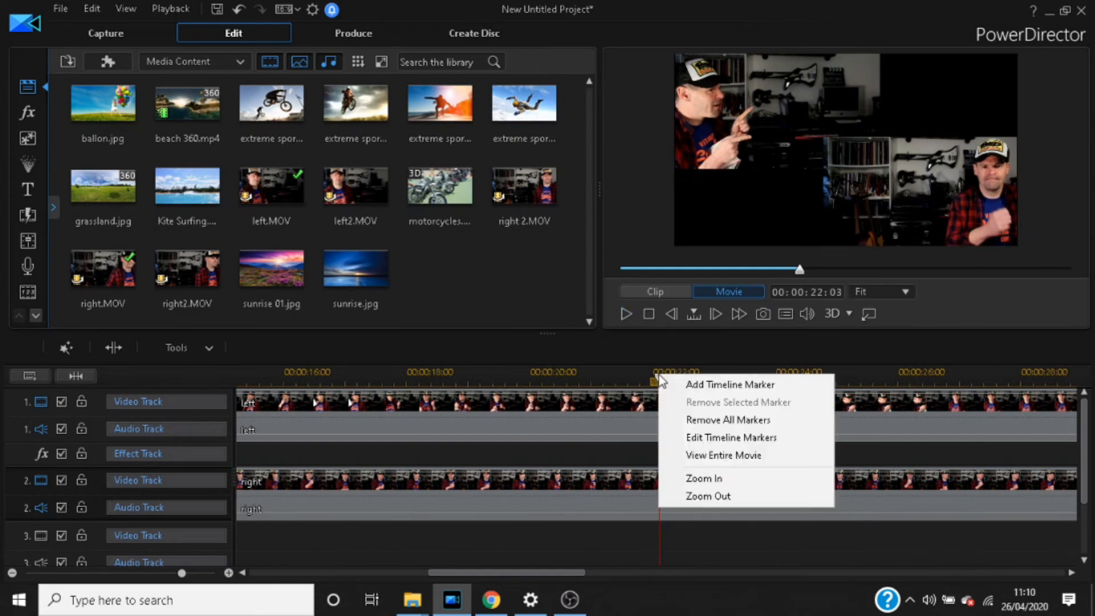
pyautogui.click(717, 383)
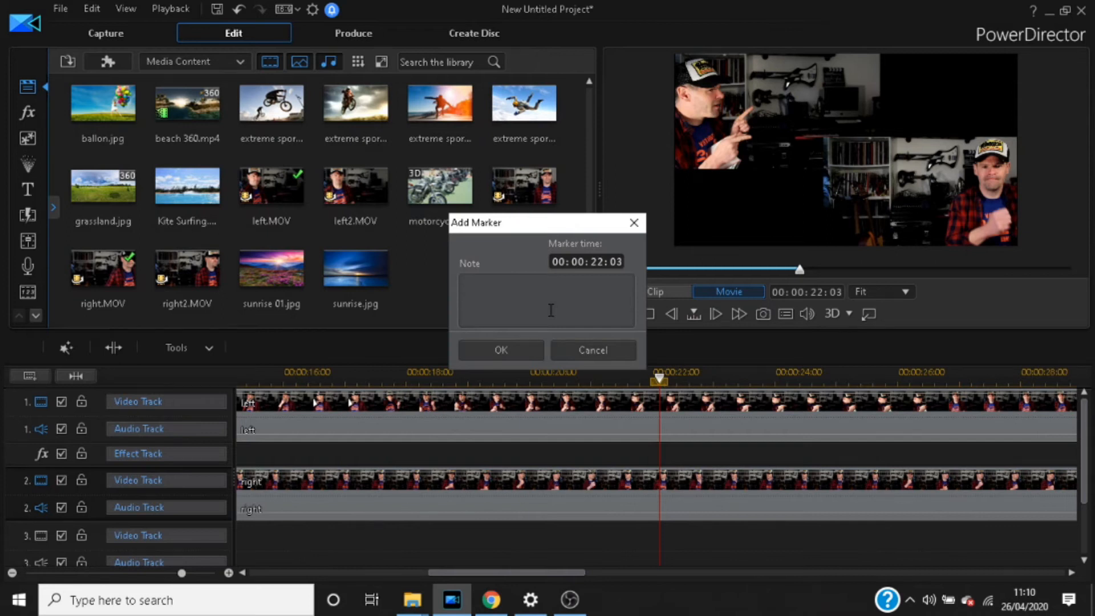
pyautogui.click(501, 350)
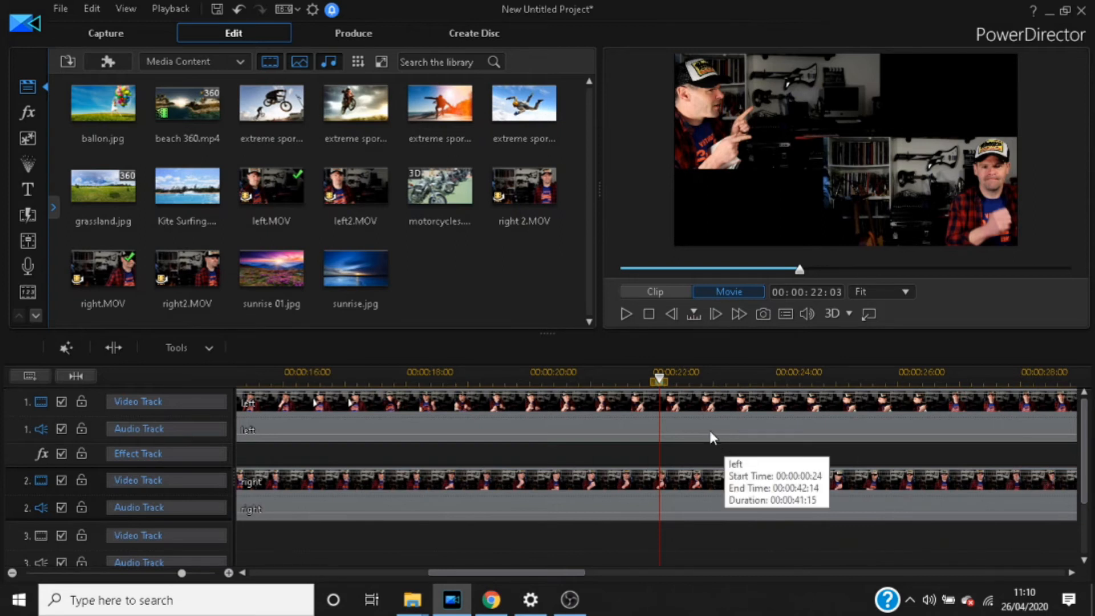
# Trim the ends of the left and right clips to the marker at 00:00:22:03.
pyautogui.scroll(-3, 706, 431)
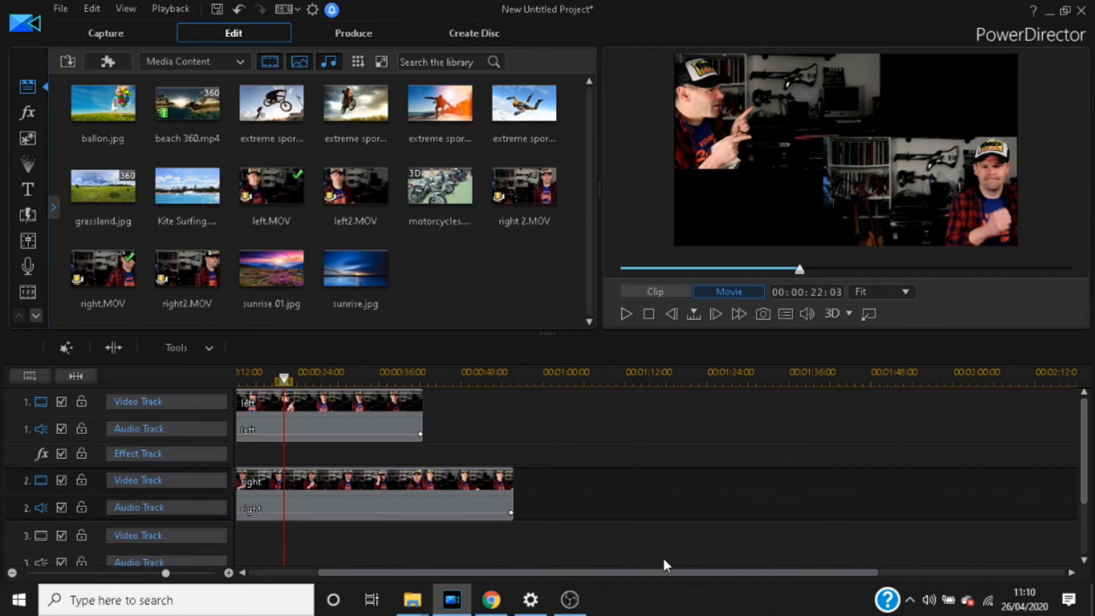
pyautogui.moveTo(683, 572); pyautogui.dragTo(574, 575)
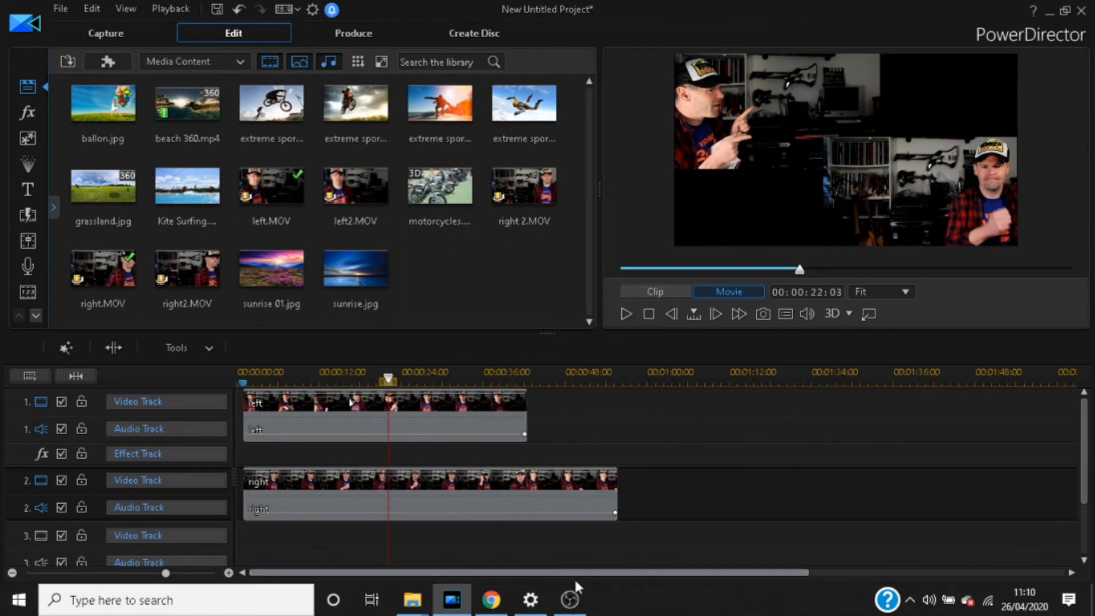
pyautogui.click(481, 407)
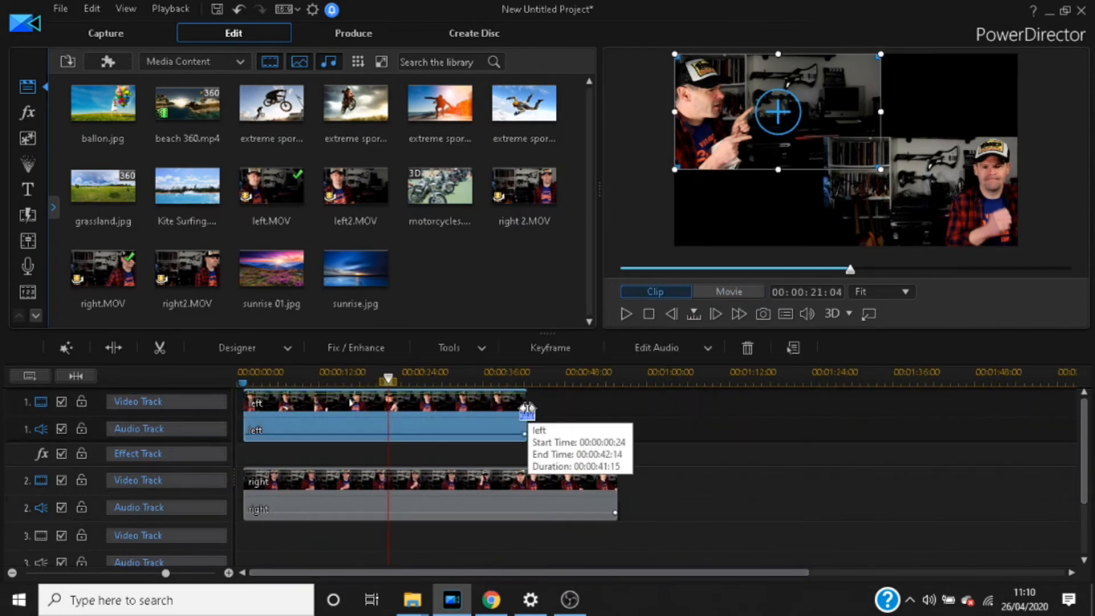
pyautogui.moveTo(525, 406); pyautogui.dragTo(389, 420)
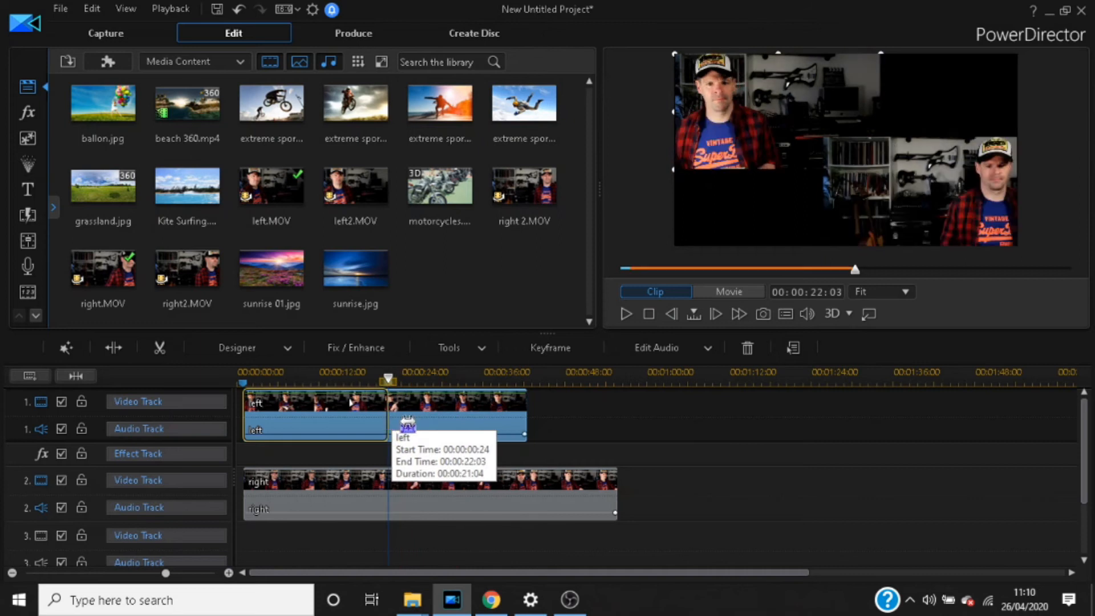
pyautogui.click(484, 506)
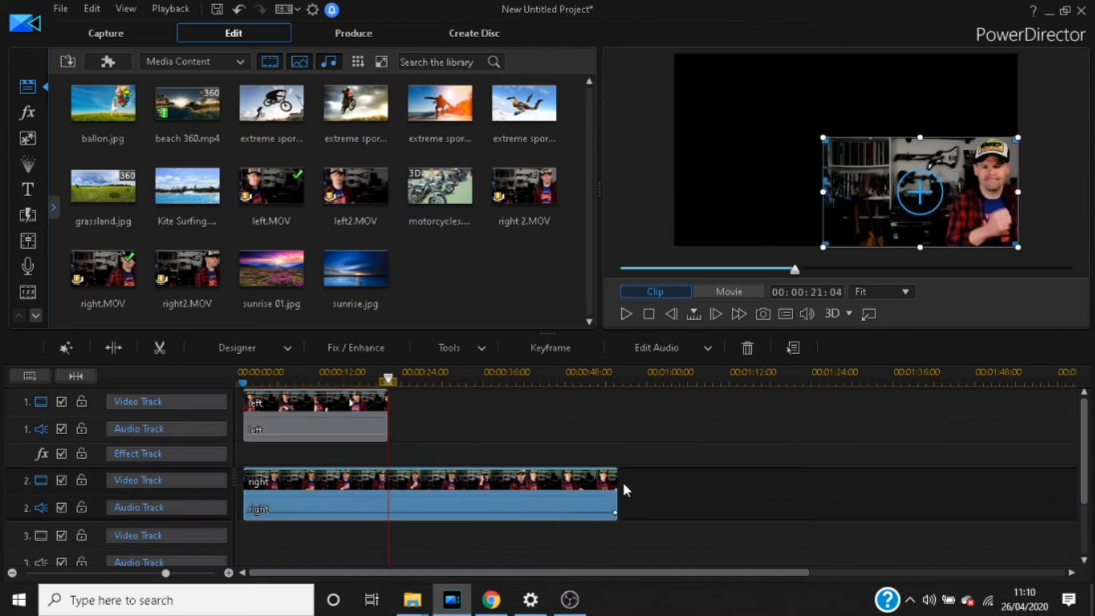
pyautogui.moveTo(615, 490); pyautogui.dragTo(388, 499)
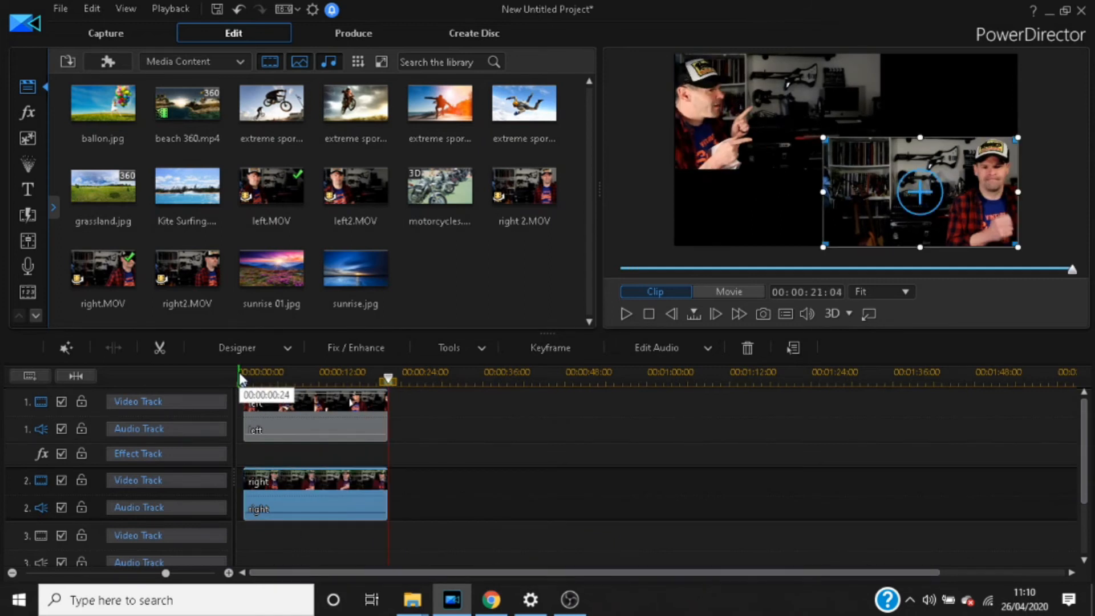
# Play the movie from the start to check the two trimmed clips, and stop at 00:00:21:09.
pyautogui.click(627, 311)
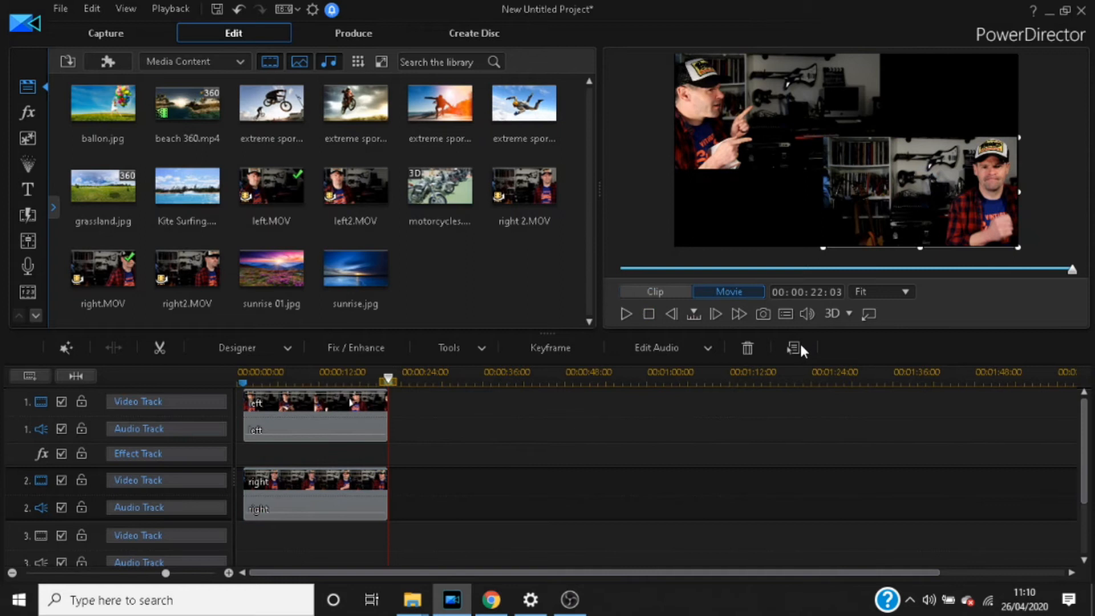
pyautogui.click(239, 378)
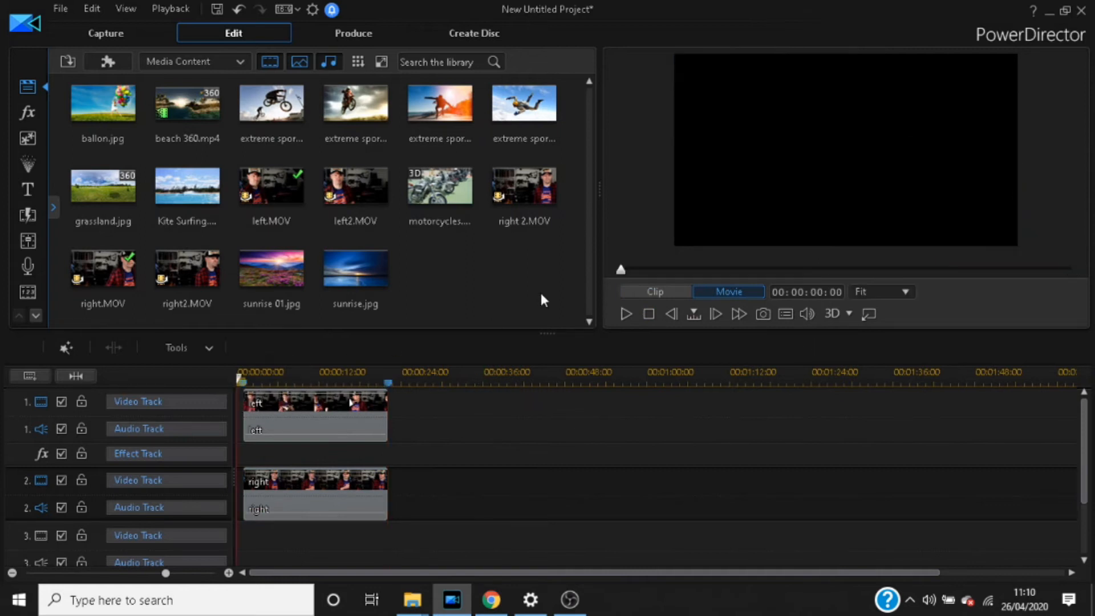
pyautogui.click(626, 310)
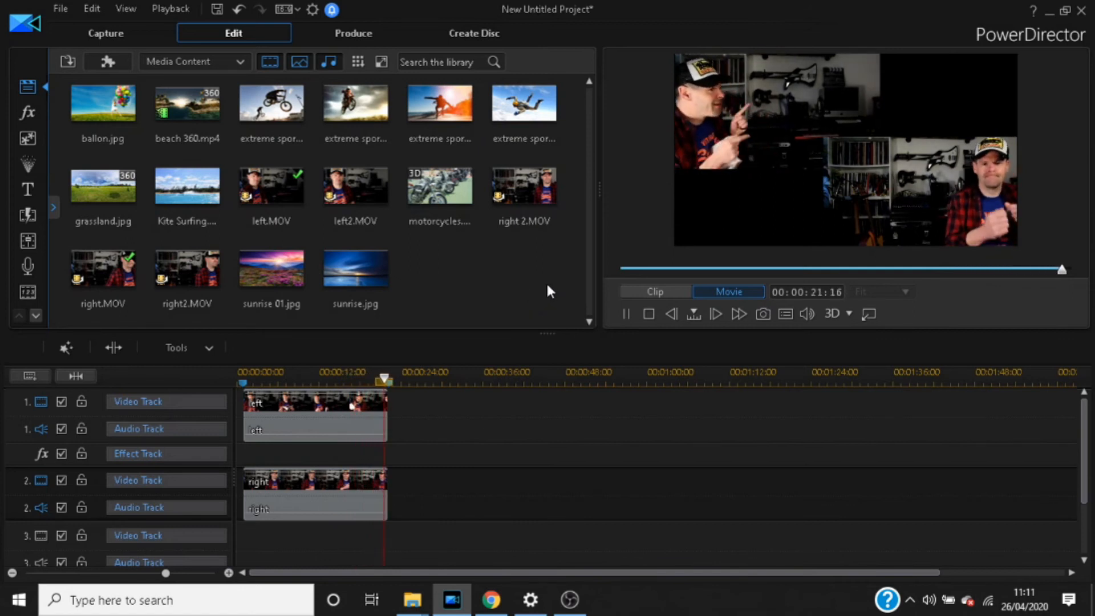
pyautogui.click(382, 372)
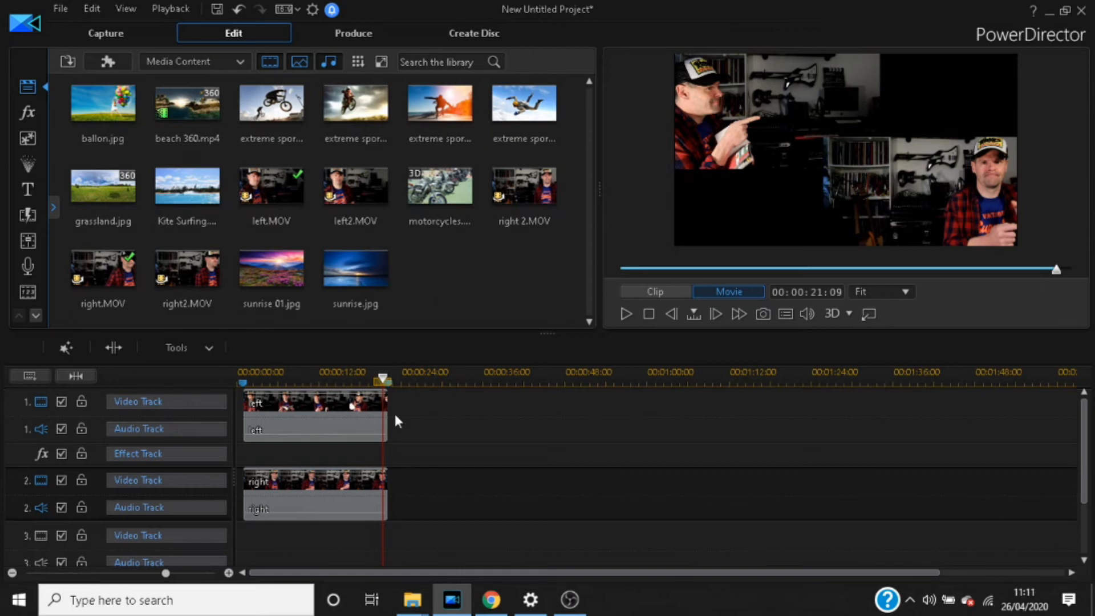
# Shrink the left clip's picture to about a quarter of the frame, keeping it in the upper-left corner.
pyautogui.click(328, 421)
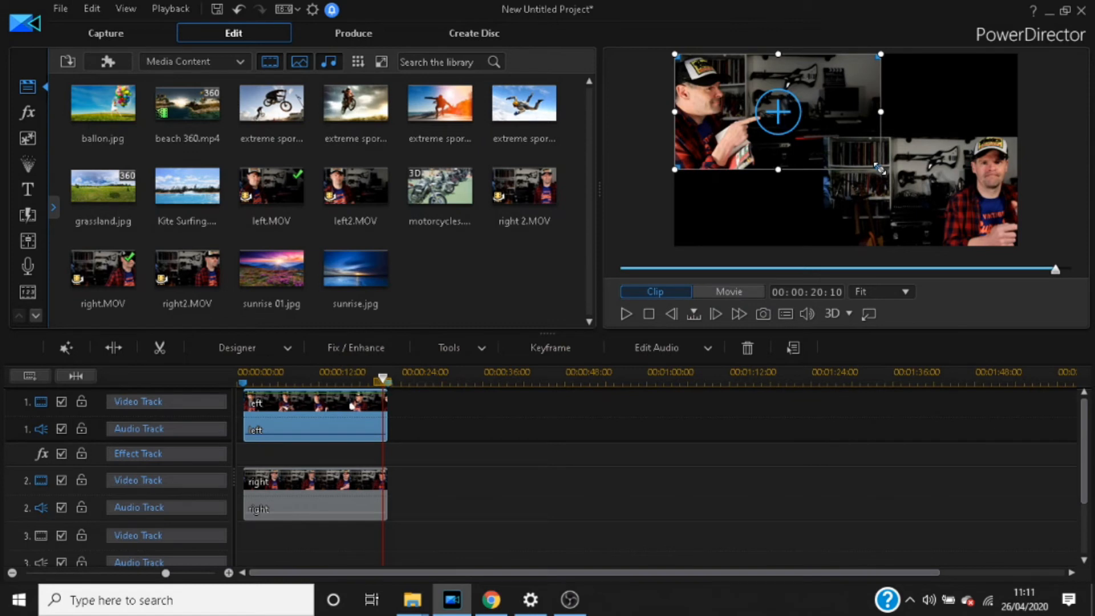
pyautogui.moveTo(880, 168); pyautogui.dragTo(854, 155)
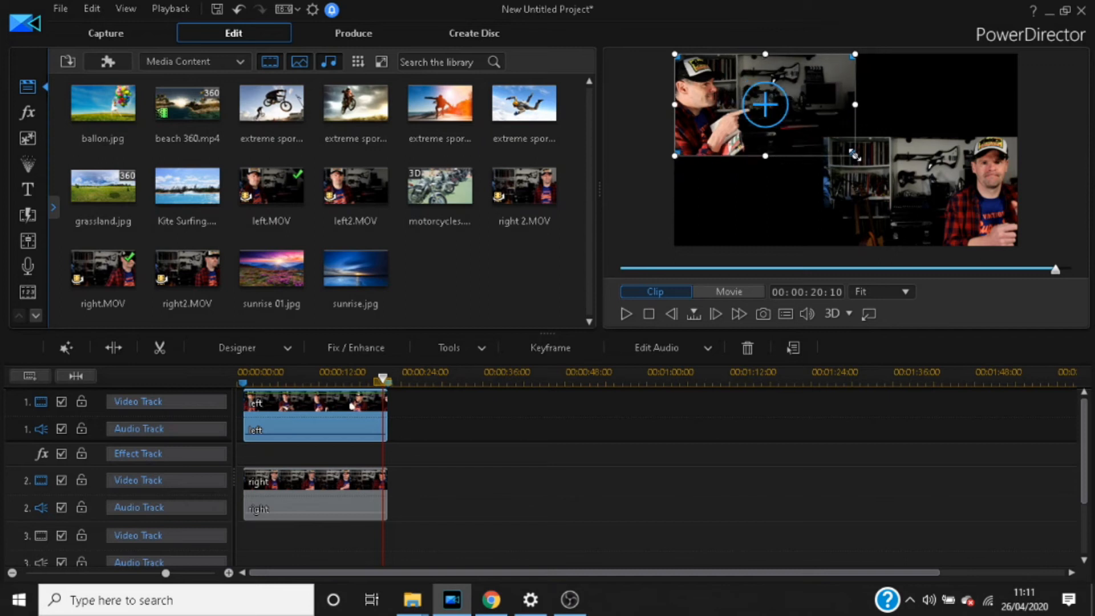
pyautogui.moveTo(854, 155); pyautogui.dragTo(845, 150)
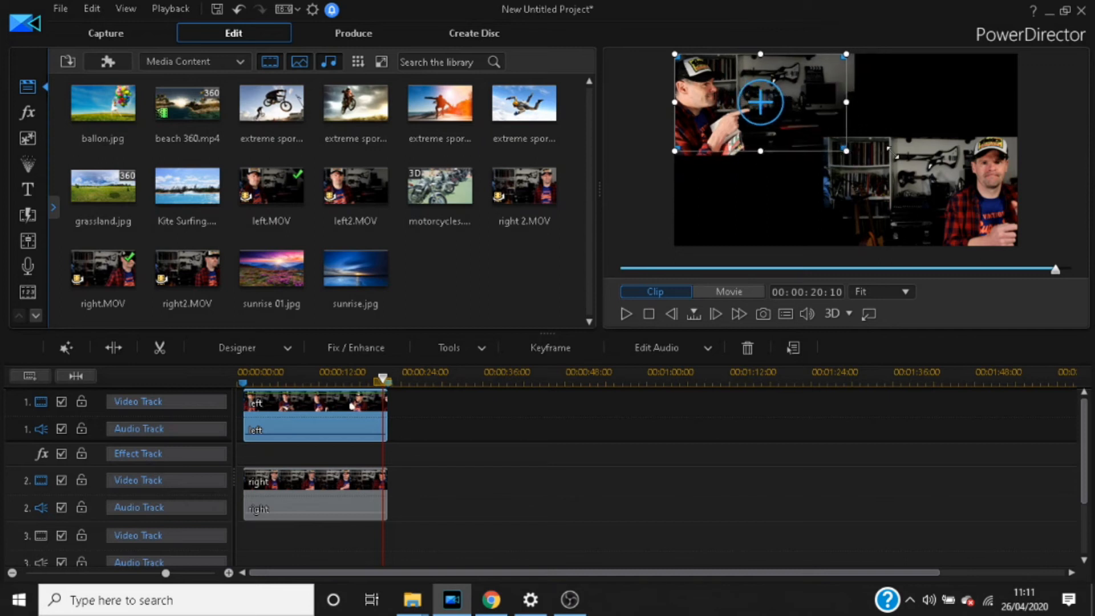
# Move the right clip's picture to the upper-right corner of the frame and shrink it to match the left clip's height.
pyautogui.click(901, 176)
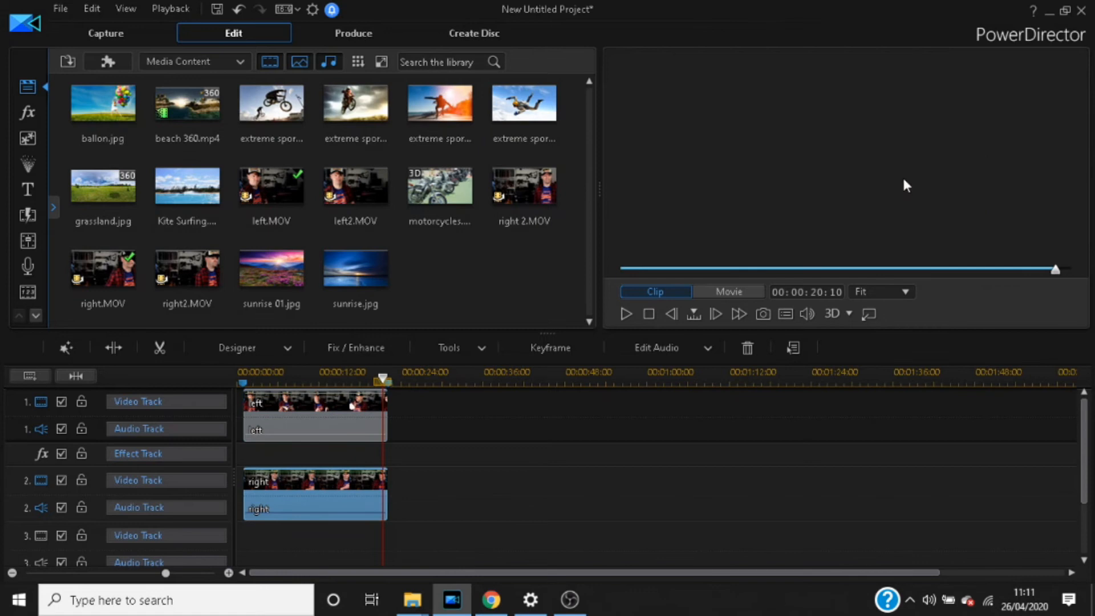
pyautogui.moveTo(887, 165); pyautogui.dragTo(883, 96)
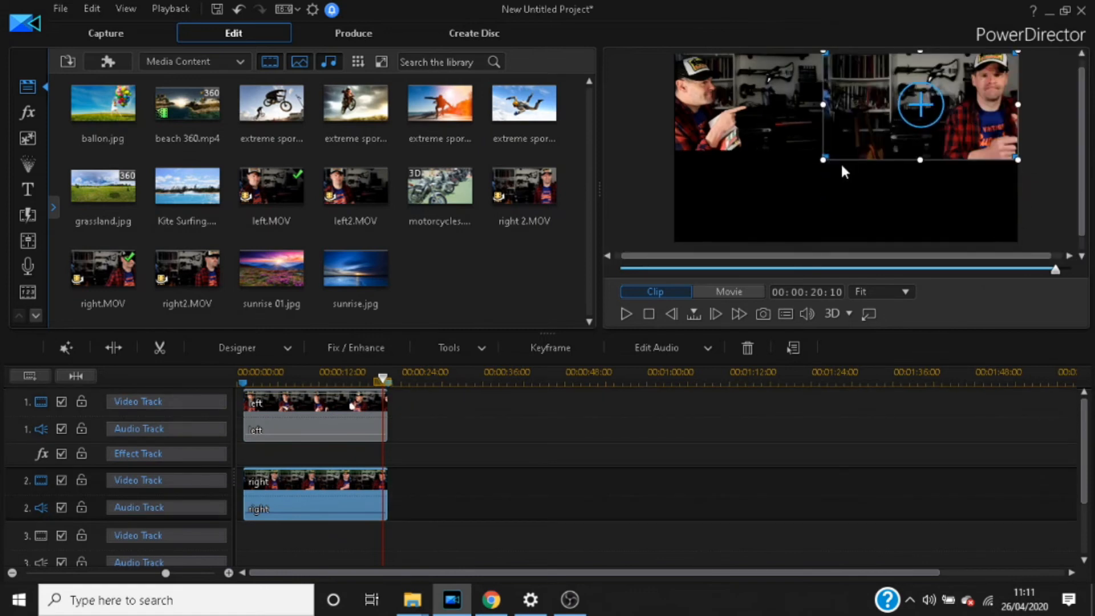
pyautogui.moveTo(821, 161); pyautogui.dragTo(852, 152)
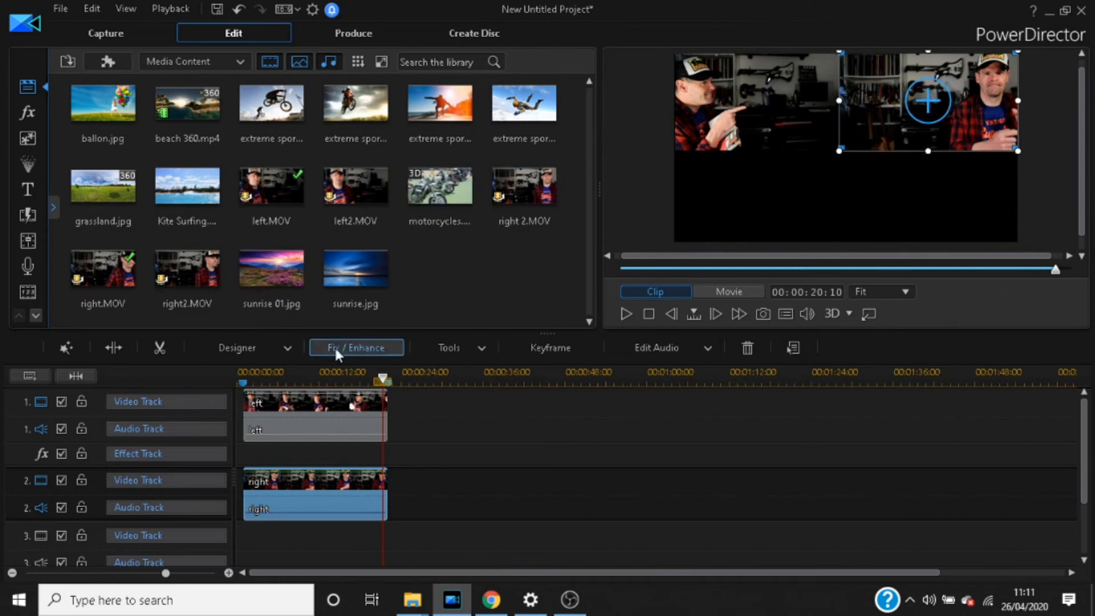
# Add right2.MOV to video track 3 and shrink its picture into the lower-right quarter of the frame.
pyautogui.moveTo(188, 286); pyautogui.dragTo(353, 522)
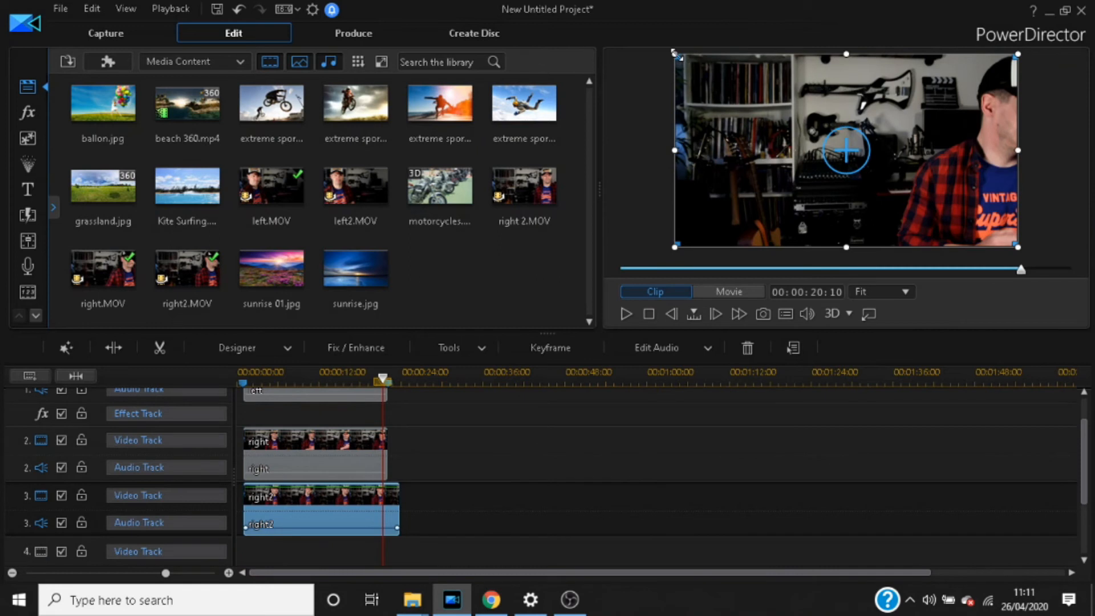
pyautogui.moveTo(673, 51); pyautogui.dragTo(838, 146)
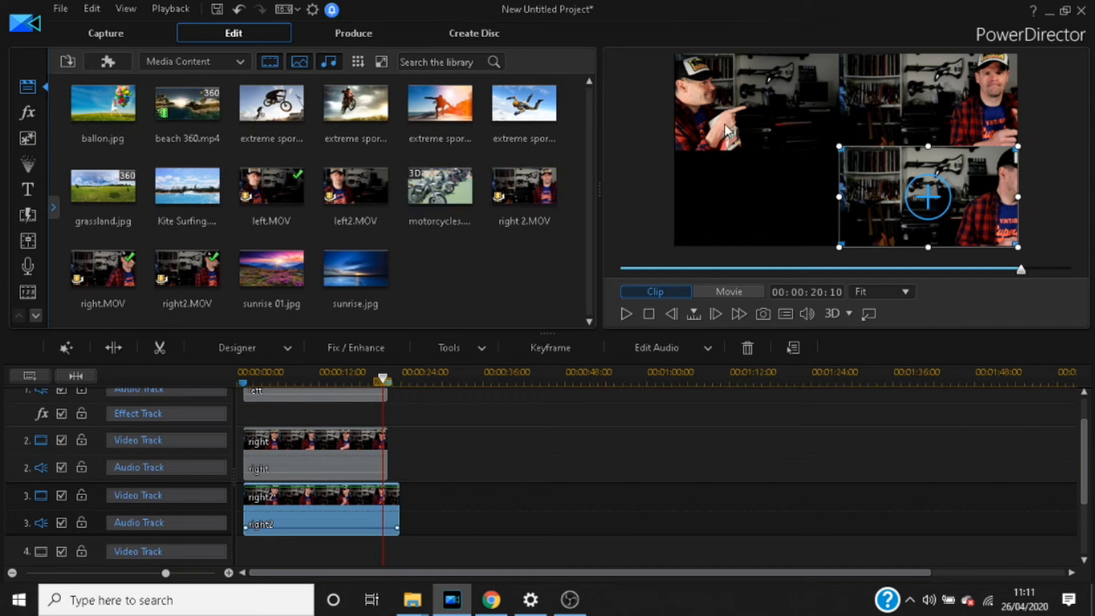
# Add left2.MOV to video track 4 at 00:00:00:00 and move the right2 clip to the start of the timeline.
pyautogui.moveTo(358, 196); pyautogui.dragTo(726, 195)
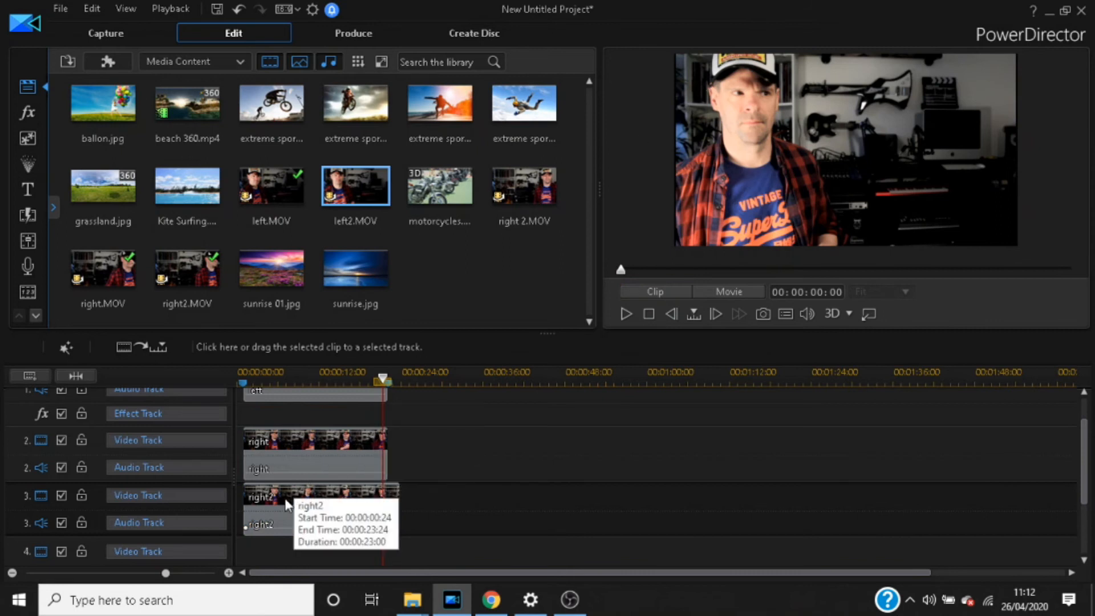
pyautogui.moveTo(365, 191); pyautogui.dragTo(263, 548)
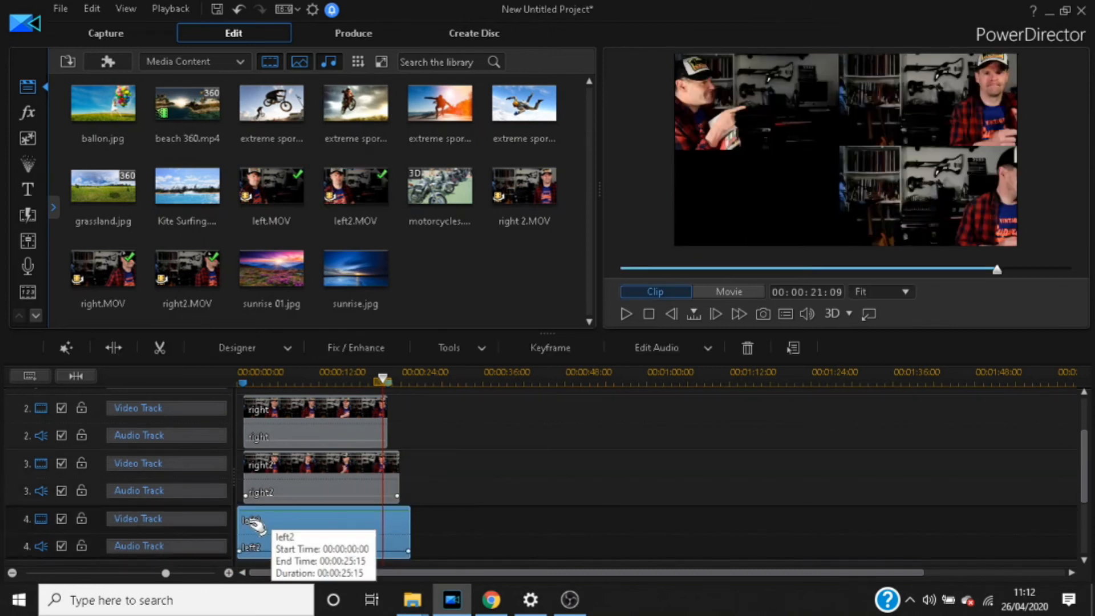
pyautogui.click(263, 469)
pyautogui.moveTo(265, 470); pyautogui.dragTo(262, 471)
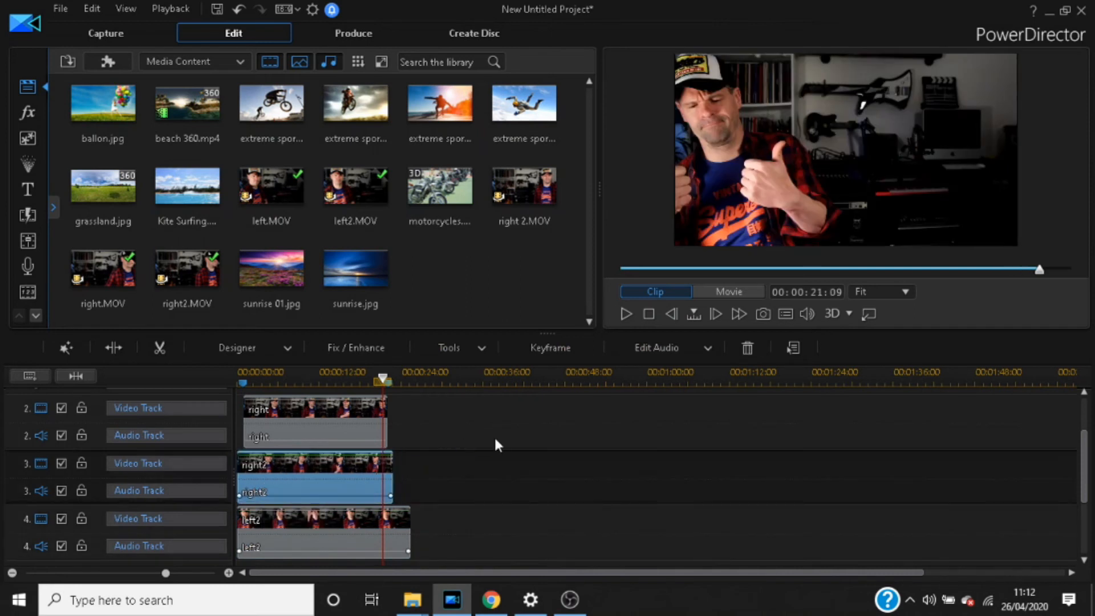
# Trim the starts of the right2 and left2 clips to the marker at 00:00:00:24.
pyautogui.moveTo(239, 480); pyautogui.dragTo(249, 485)
pyautogui.click(239, 531)
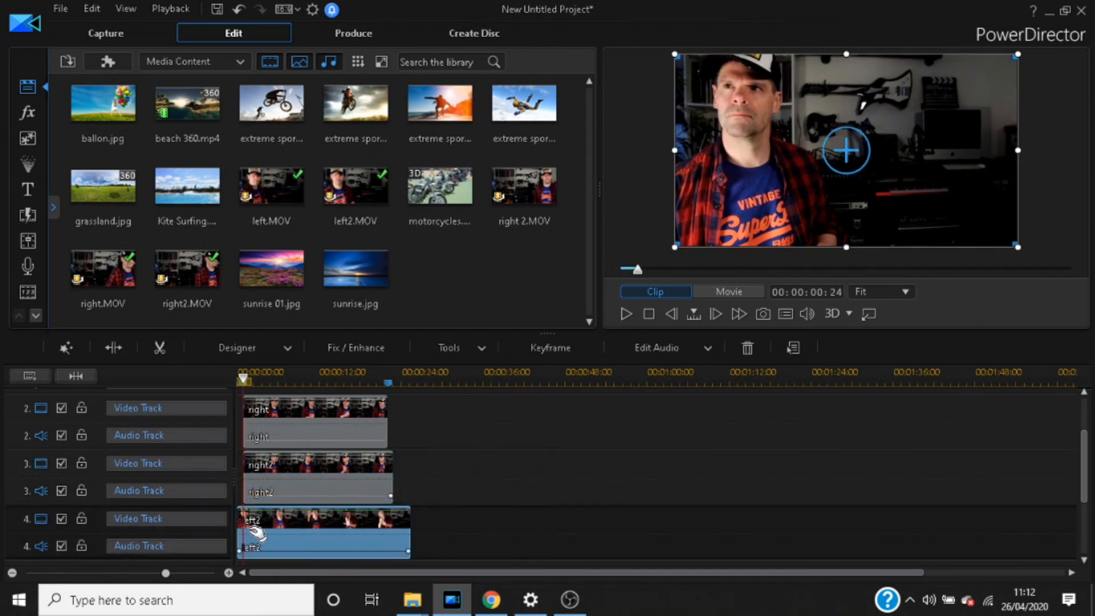
pyautogui.moveTo(240, 536); pyautogui.dragTo(243, 542)
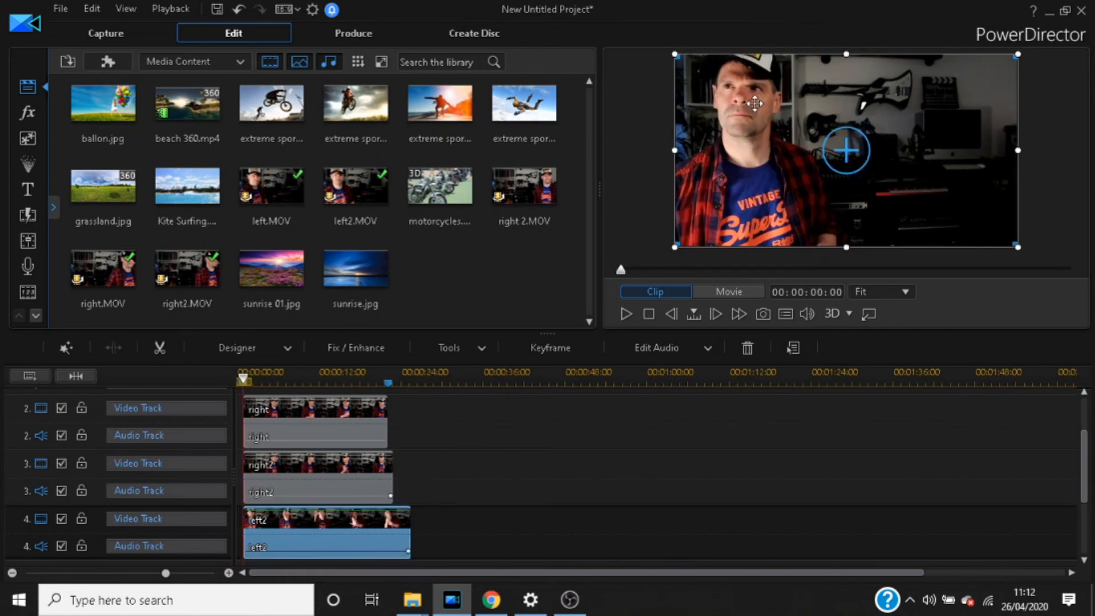
# Shrink the left2 clip's picture to about a quarter of the frame and place it in the lower-left corner.
pyautogui.moveTo(674, 54); pyautogui.dragTo(853, 157)
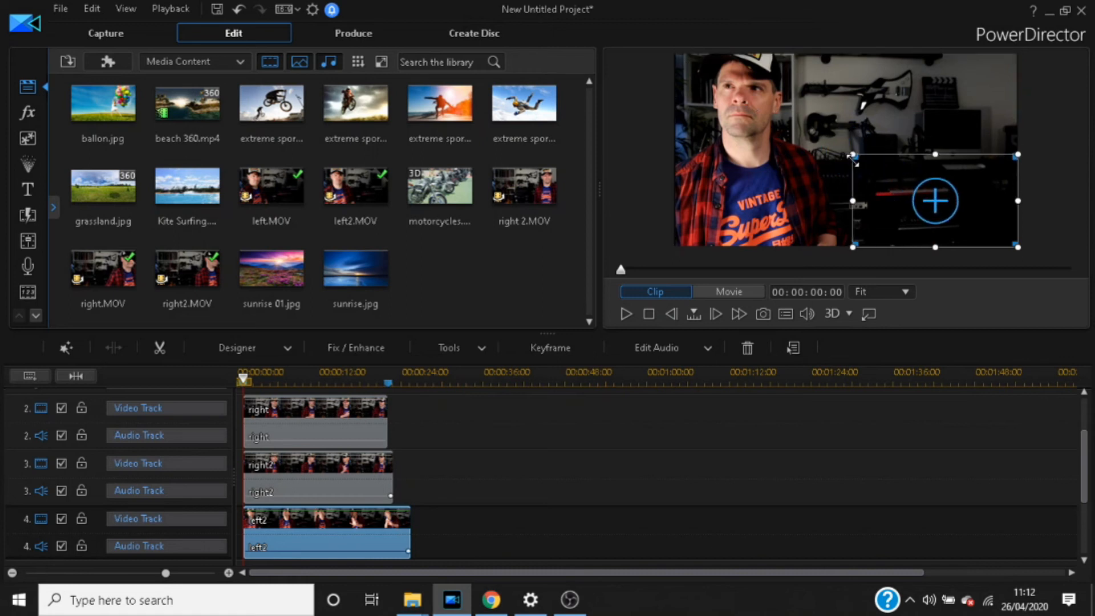
pyautogui.moveTo(872, 189); pyautogui.dragTo(701, 189)
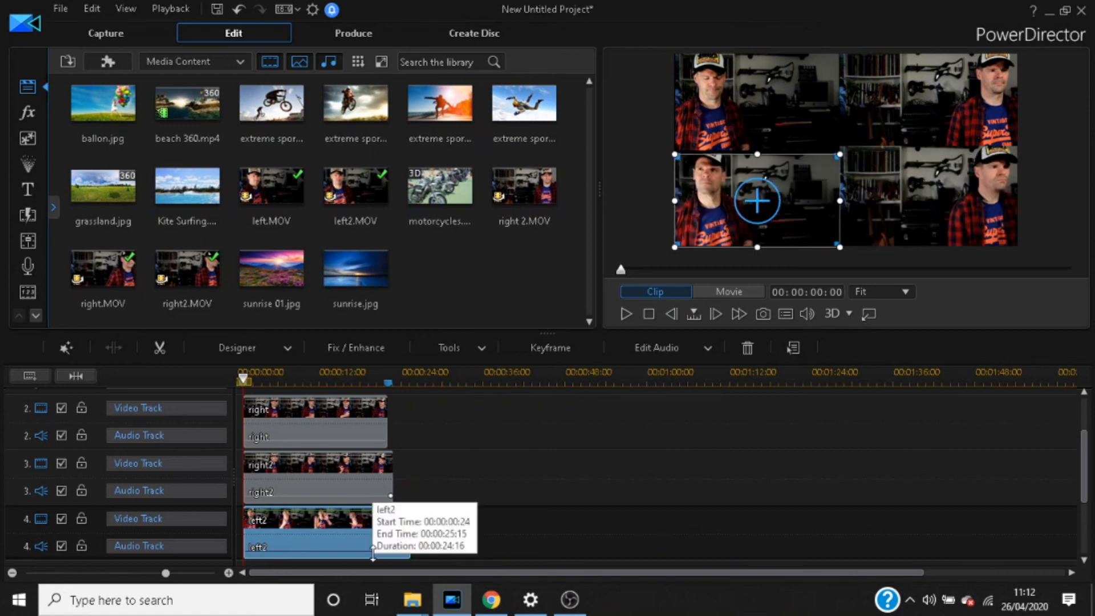
# Trim the ends of the right2 and left2 clips to the marker at 00:00:22:03.
pyautogui.click(393, 474)
pyautogui.moveTo(393, 474); pyautogui.dragTo(387, 474)
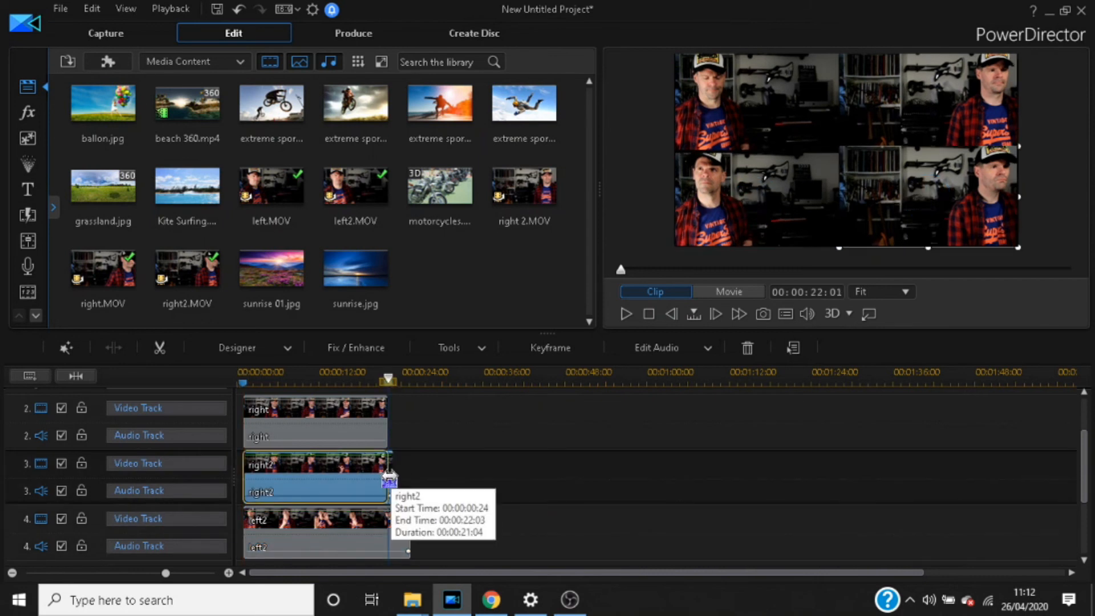
pyautogui.moveTo(397, 548); pyautogui.dragTo(388, 539)
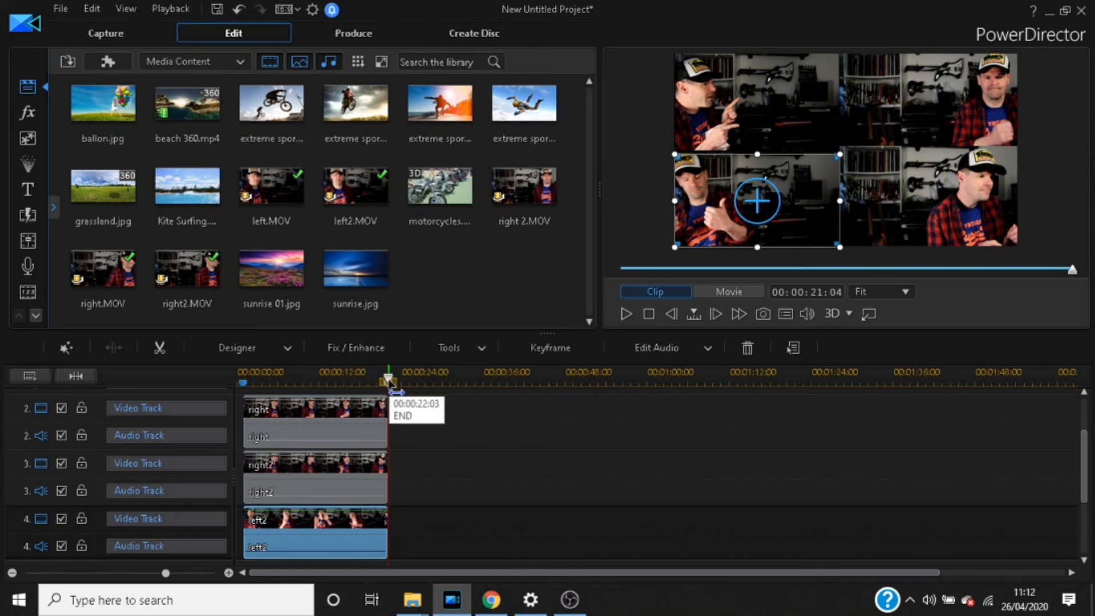
# Play the movie from about 00:00:01:07 to check all four pictures together, and pause at 00:00:20:06.
pyautogui.click(241, 380)
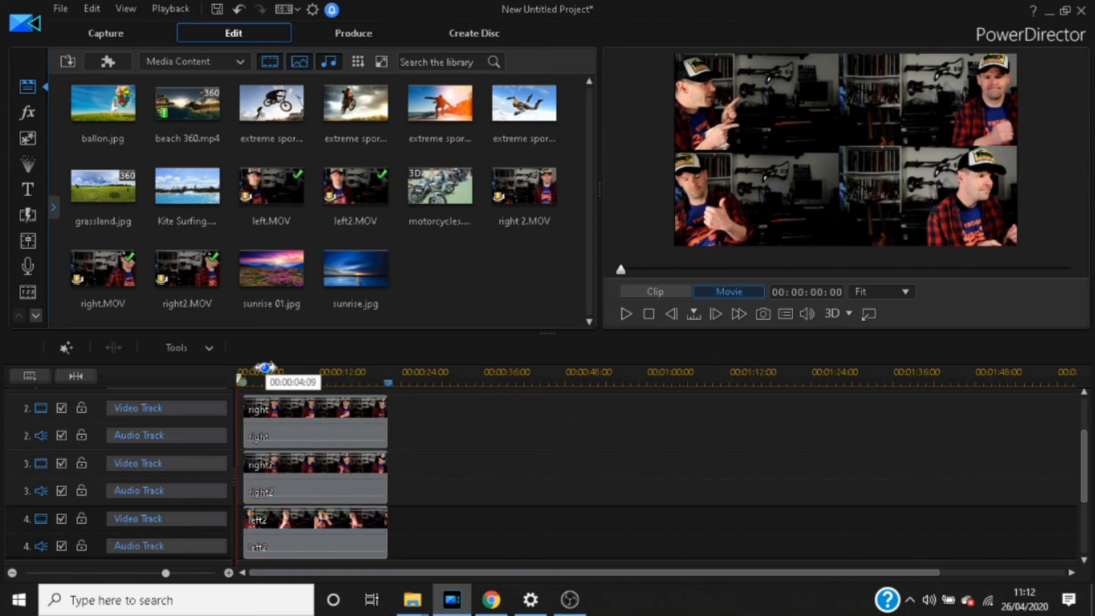
pyautogui.moveTo(240, 380); pyautogui.dragTo(245, 380)
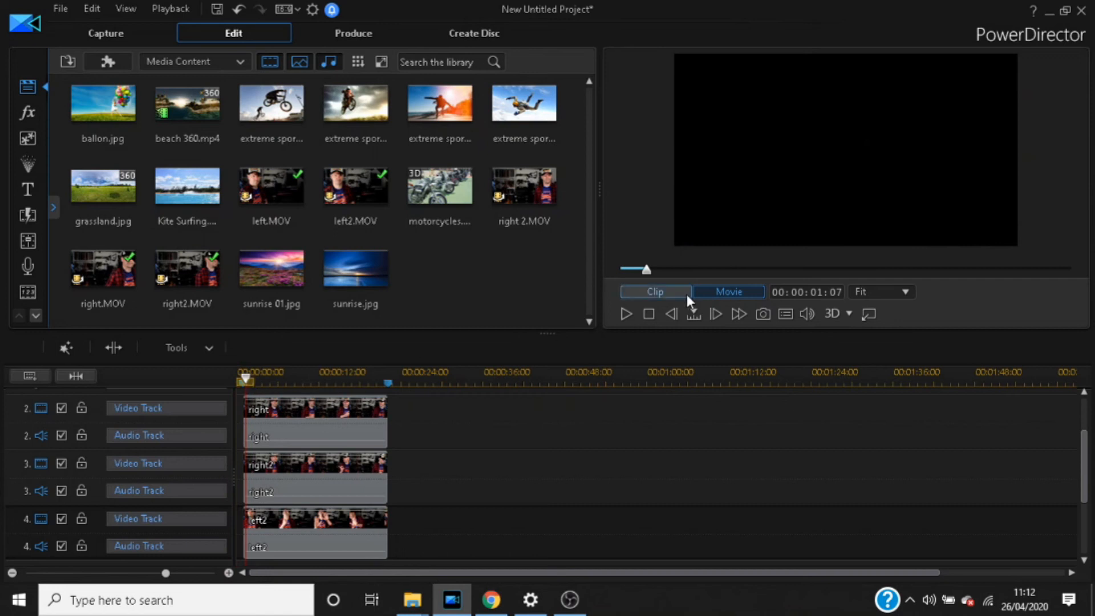
pyautogui.click(625, 313)
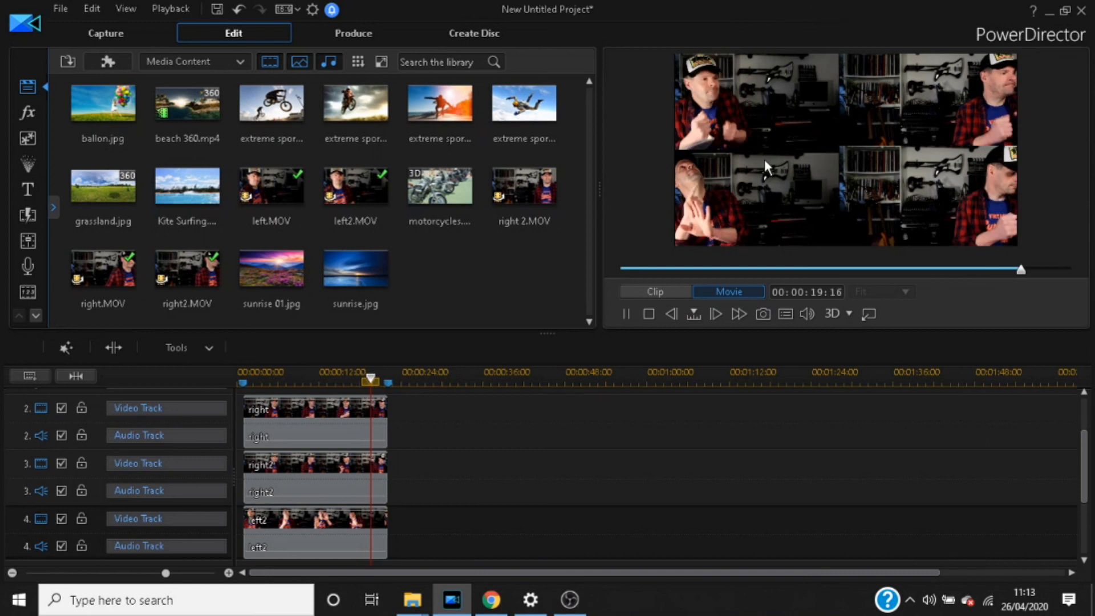
pyautogui.click(627, 313)
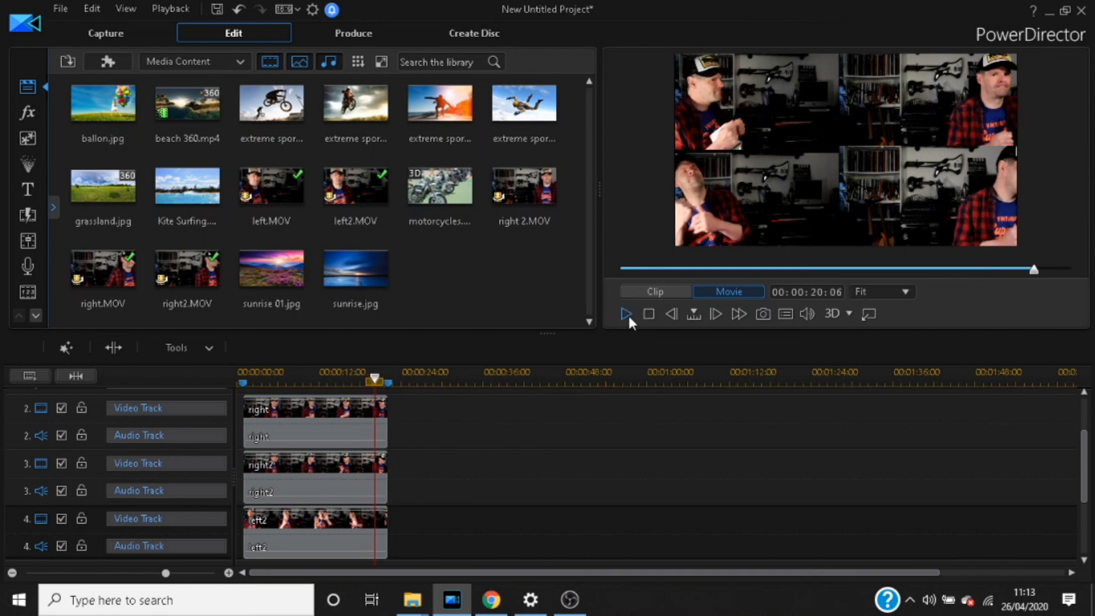
# Look over the file format and output settings for producing the movie, and return to editing.
pyautogui.click(354, 37)
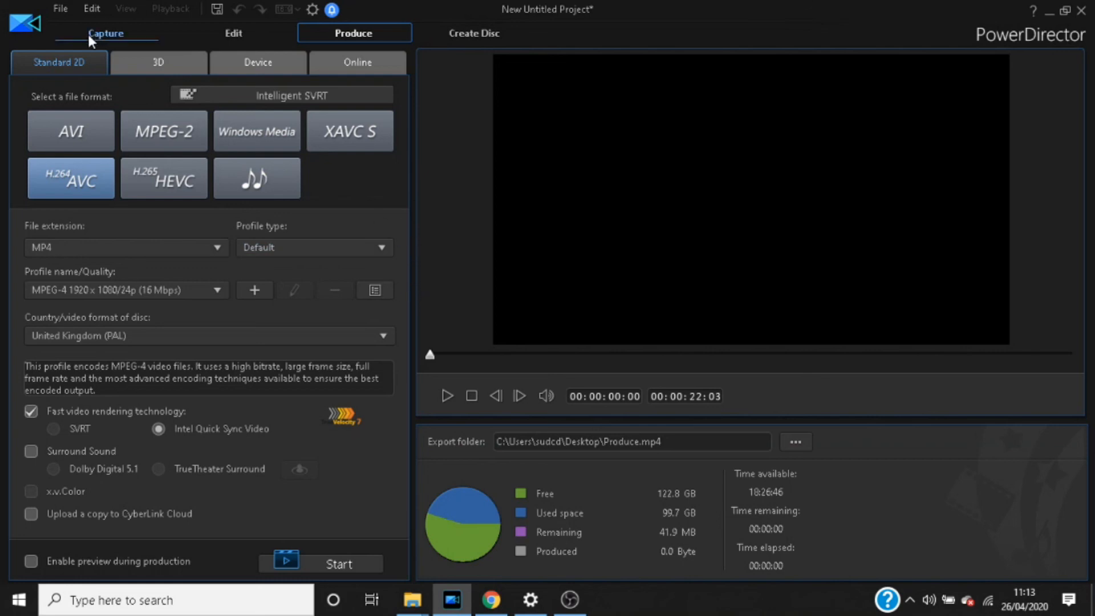
pyautogui.click(226, 36)
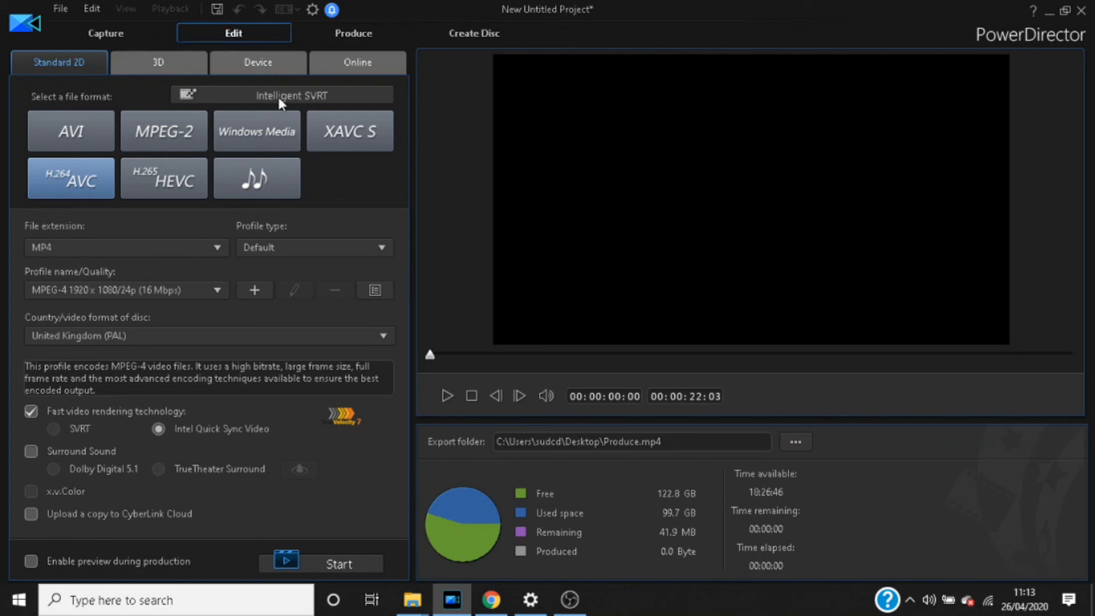